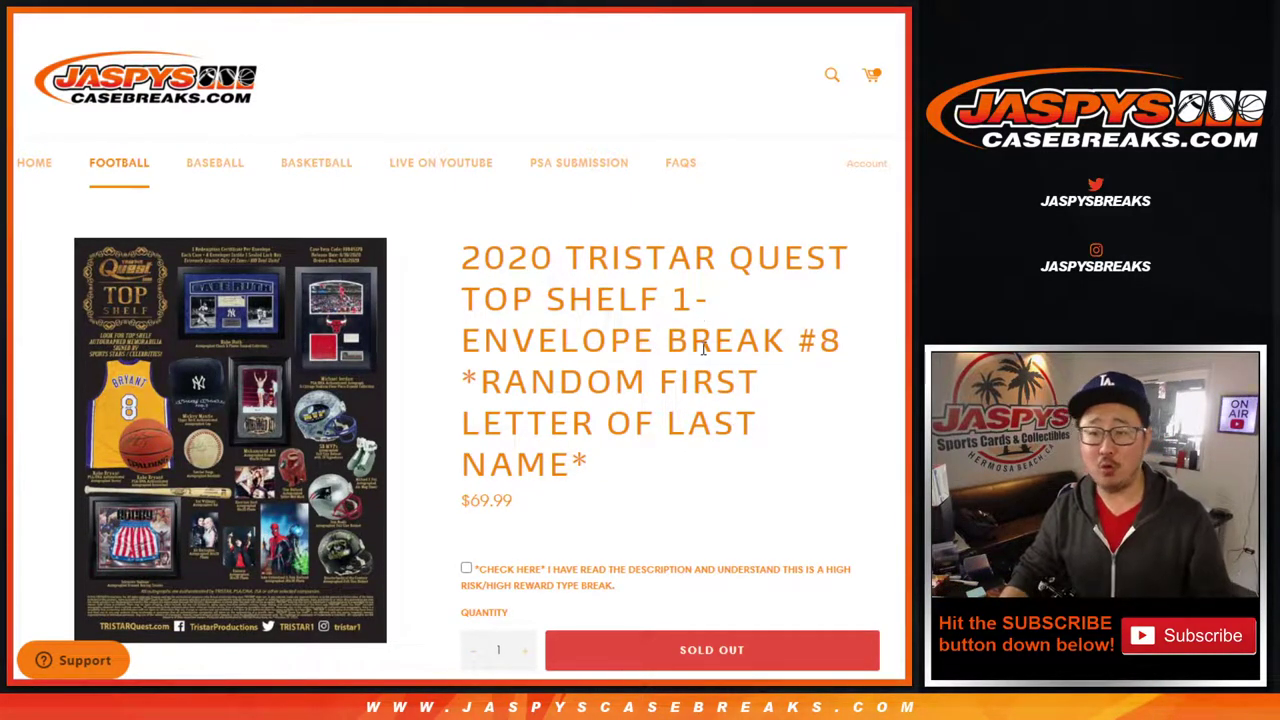
- Highlight the break number and the words FIRST and LAST in the title
{"action": "left_click_drag", "start_coordinate": [789, 337], "coordinate": [829, 333]}
{"action": "left_click", "coordinate": [829, 333]}
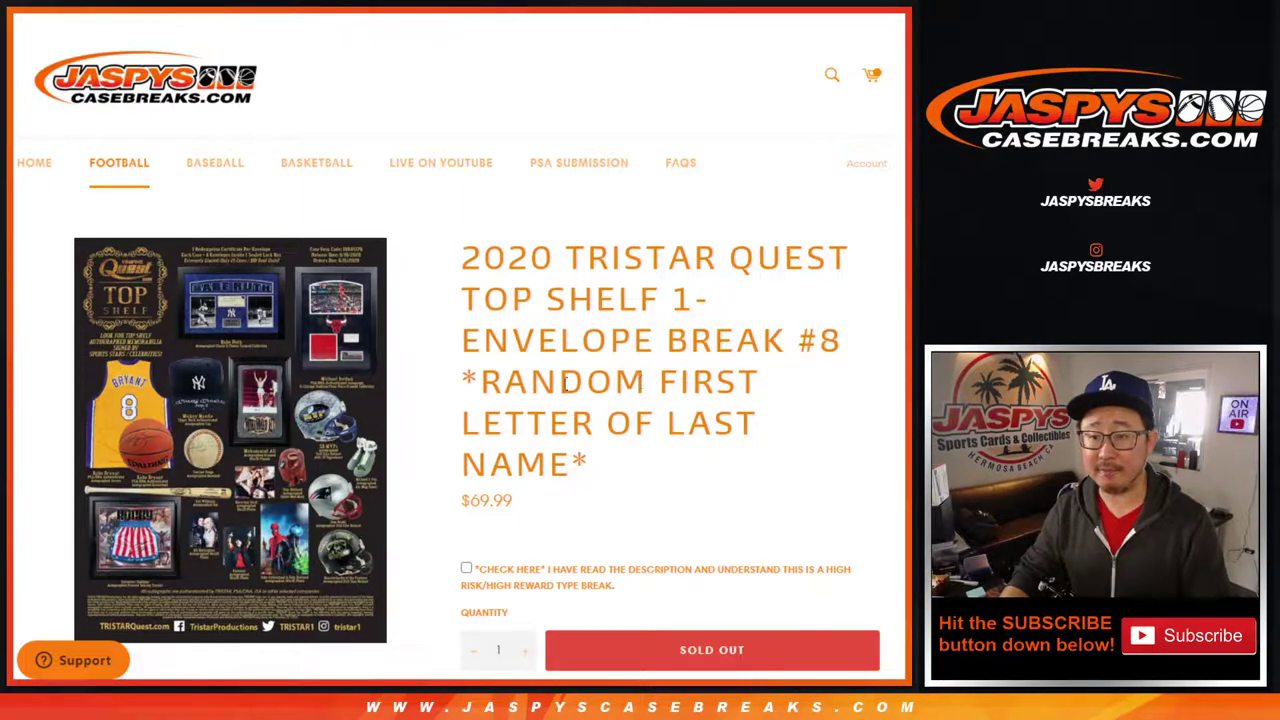
{"action": "double_click", "coordinate": [734, 381]}
{"action": "double_click", "coordinate": [690, 423]}
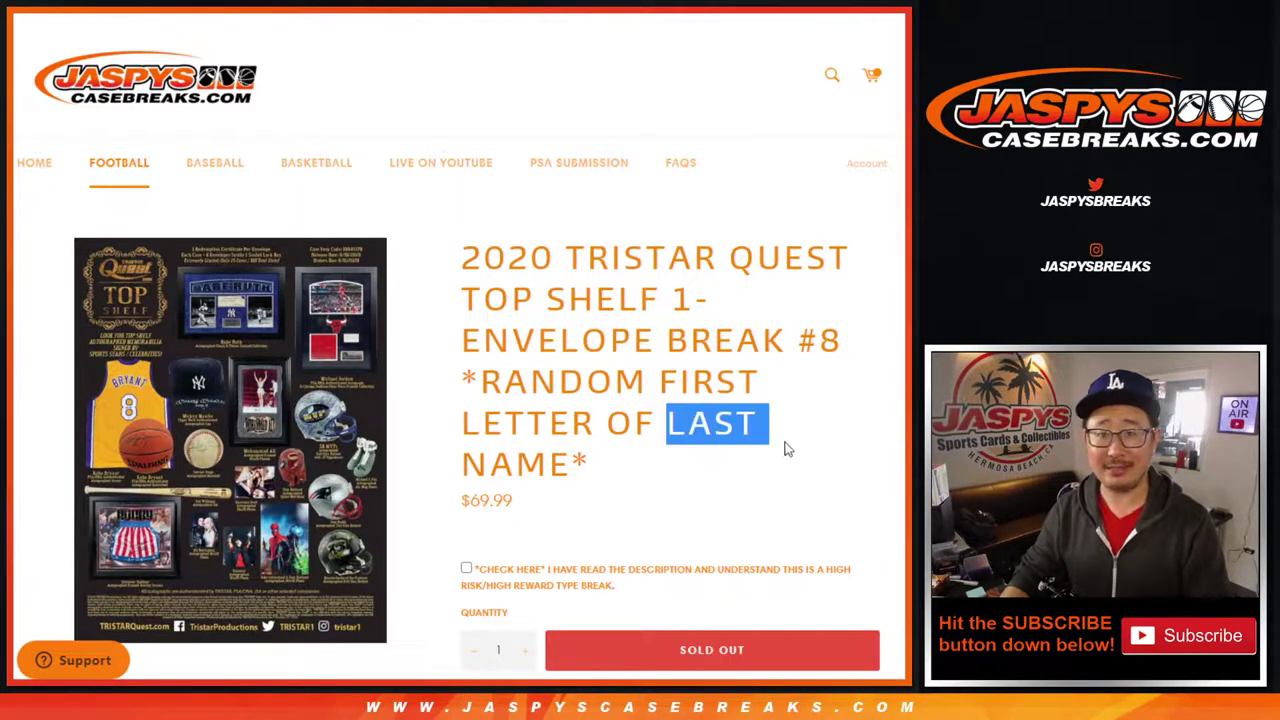
{"action": "scroll", "coordinate": [787, 449], "scroll_direction": "down", "scroll_amount": 6}
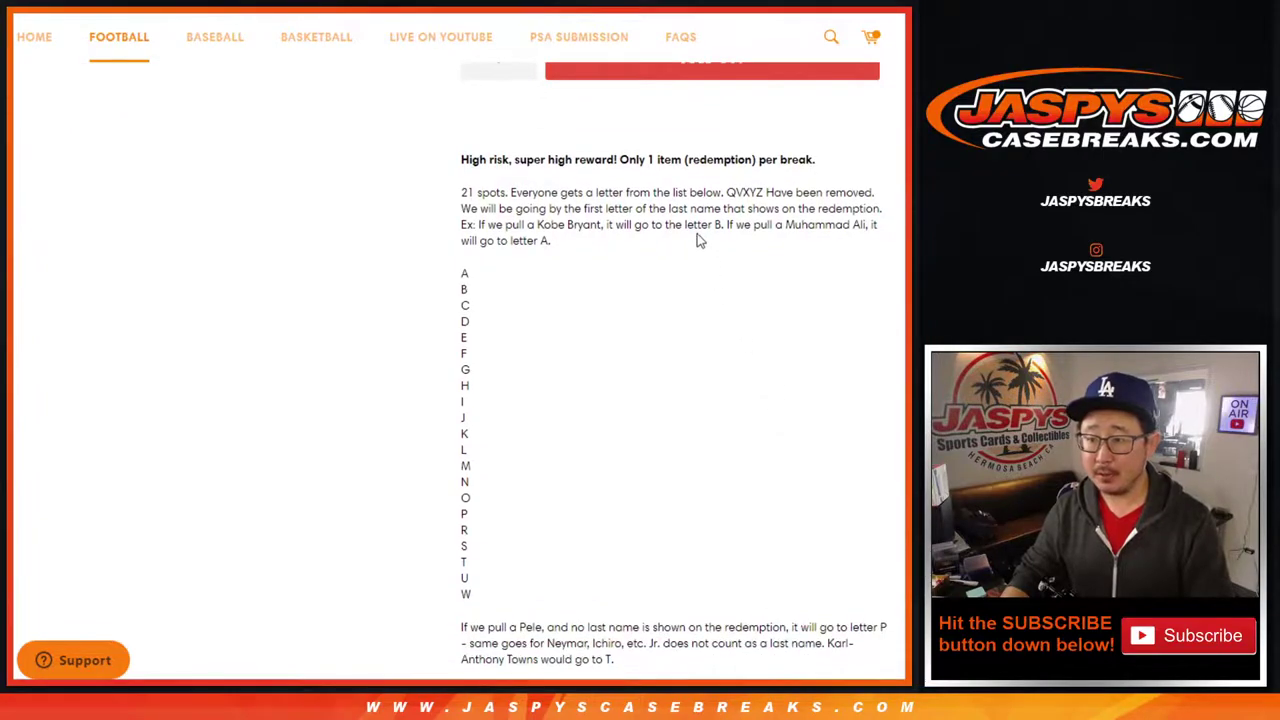
- Point out the removed letters QVXYZ and the Kobe Bryant and Muhammad Ali examples
{"action": "double_click", "coordinate": [736, 193]}
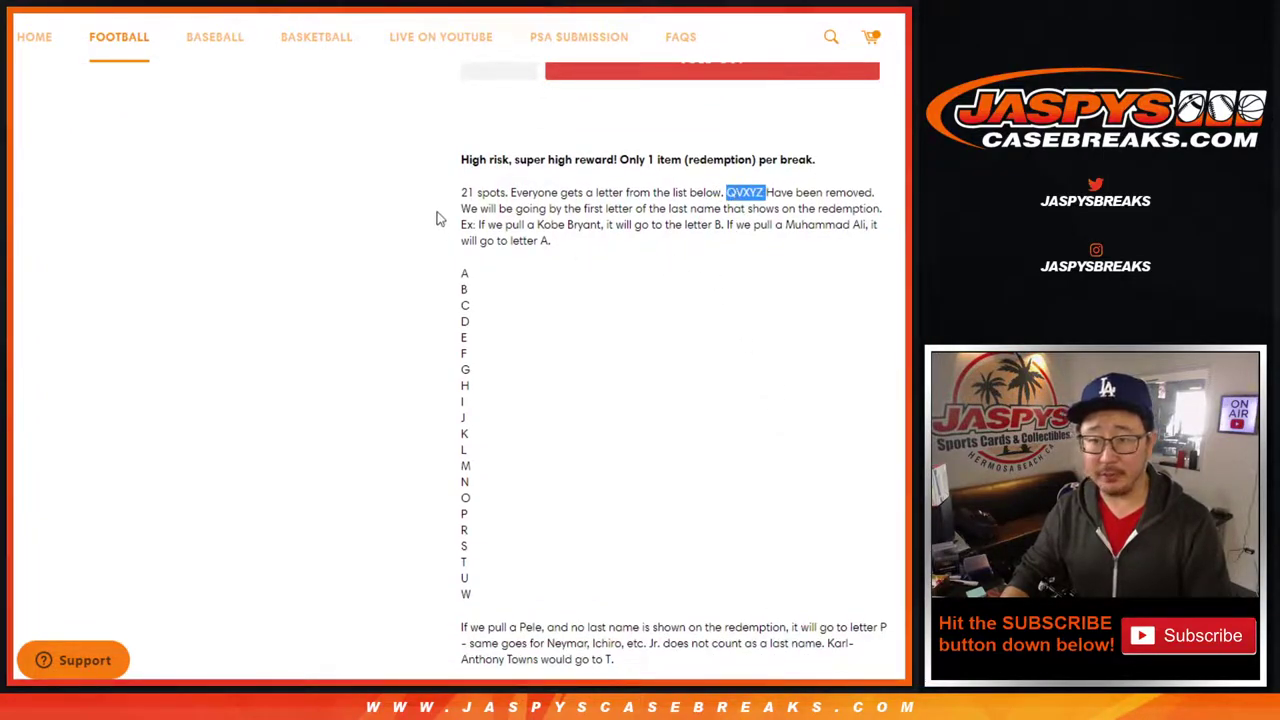
{"action": "left_click_drag", "start_coordinate": [545, 226], "coordinate": [598, 226]}
{"action": "left_click", "coordinate": [573, 225]}
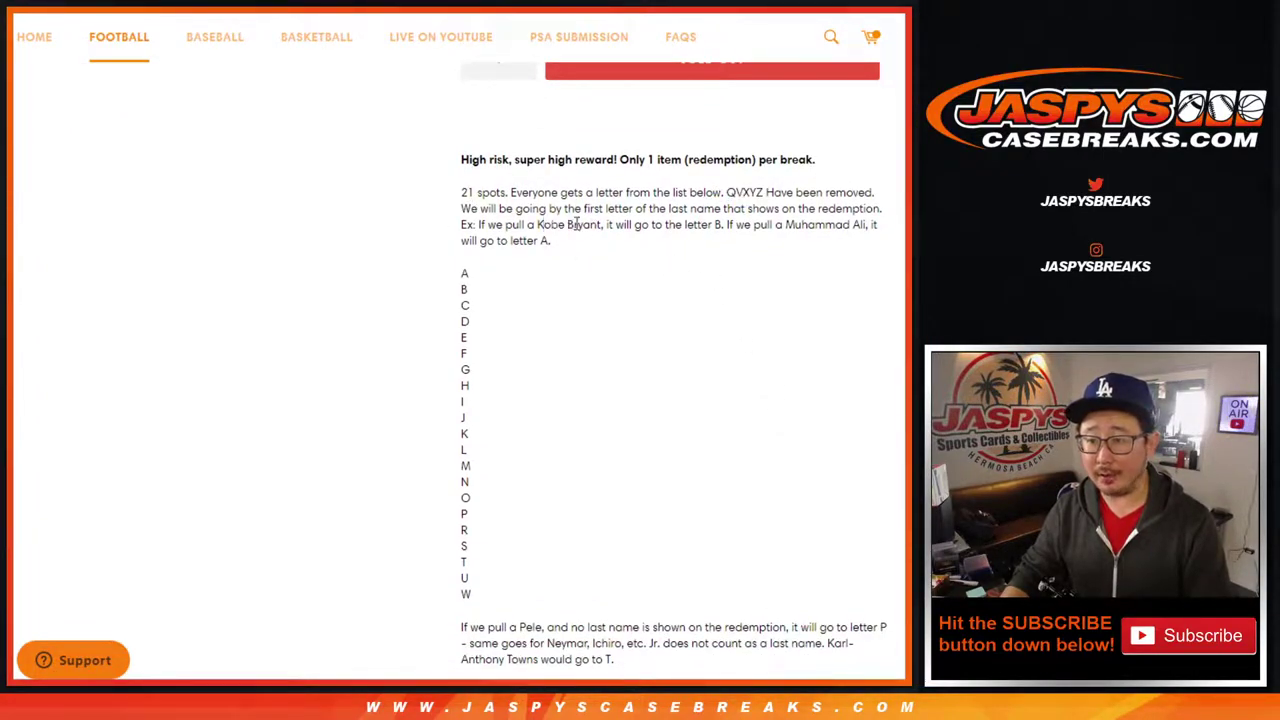
{"action": "left_click_drag", "start_coordinate": [853, 225], "coordinate": [849, 225]}
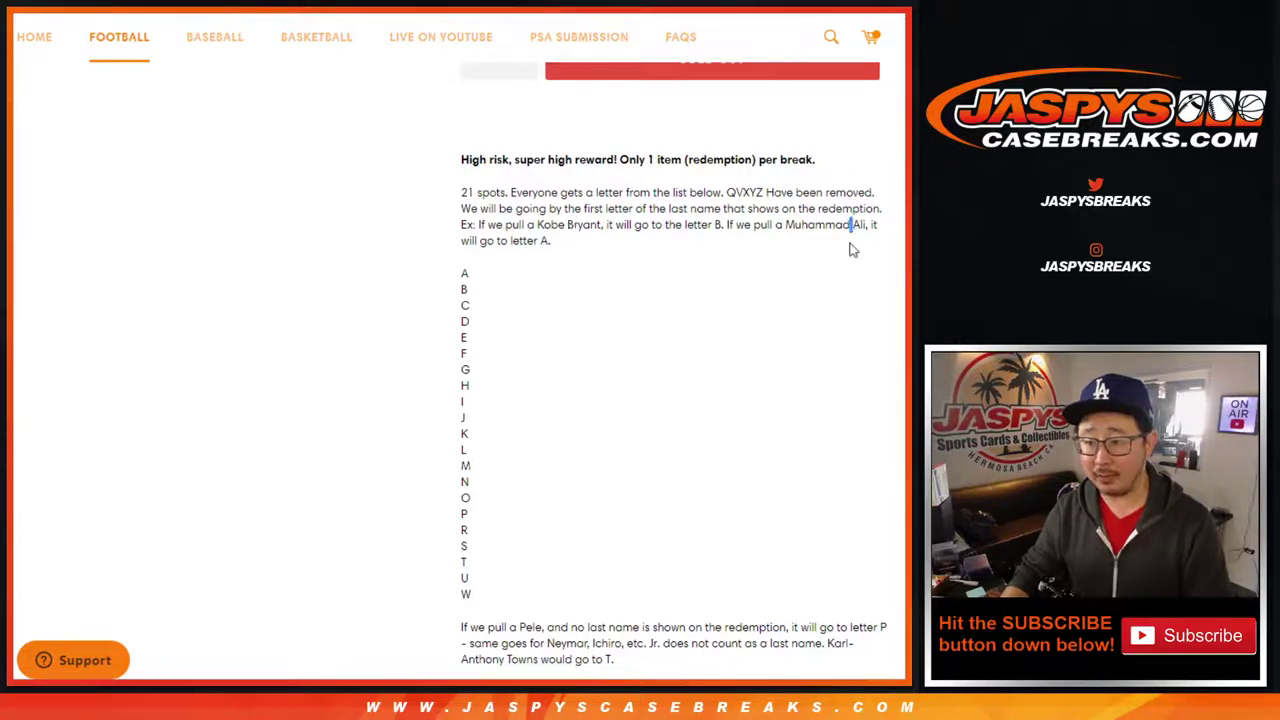
{"action": "scroll", "coordinate": [563, 315], "scroll_direction": "down", "scroll_amount": 3}
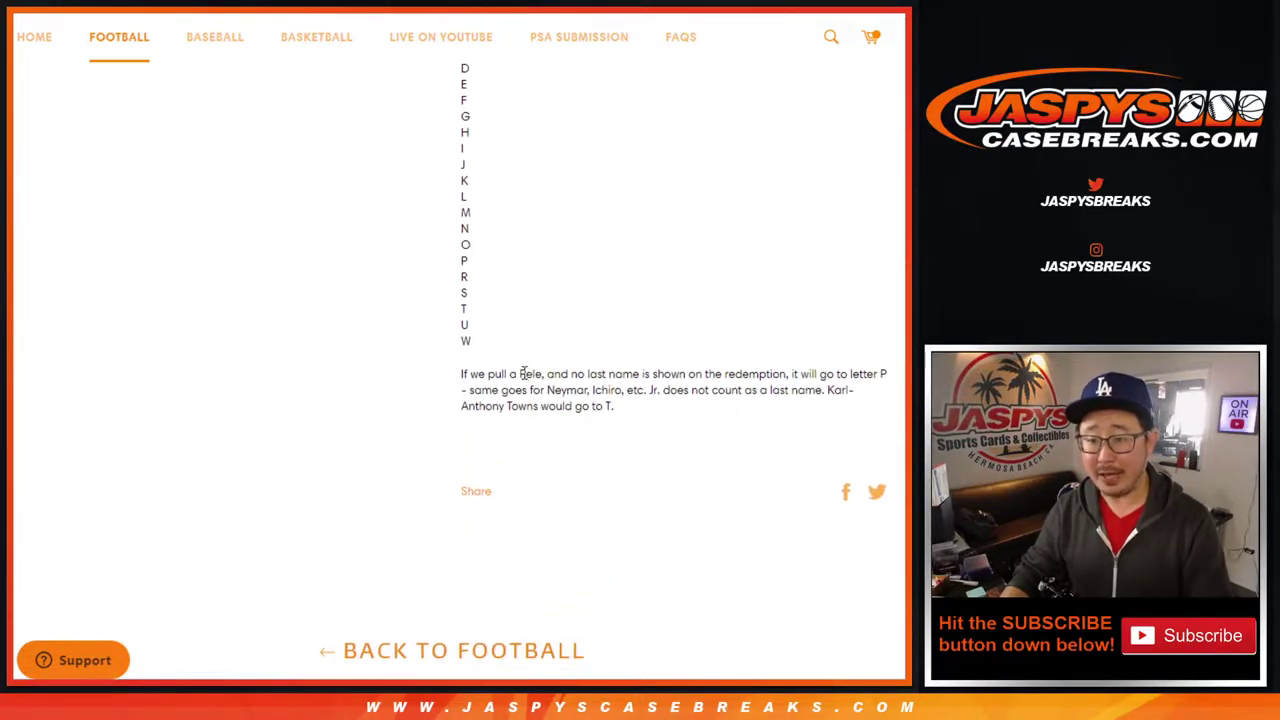
- Highlight the rules for names without a last name, Jr., and the Karl-Anthony Towns example
{"action": "left_click_drag", "start_coordinate": [520, 374], "coordinate": [760, 374]}
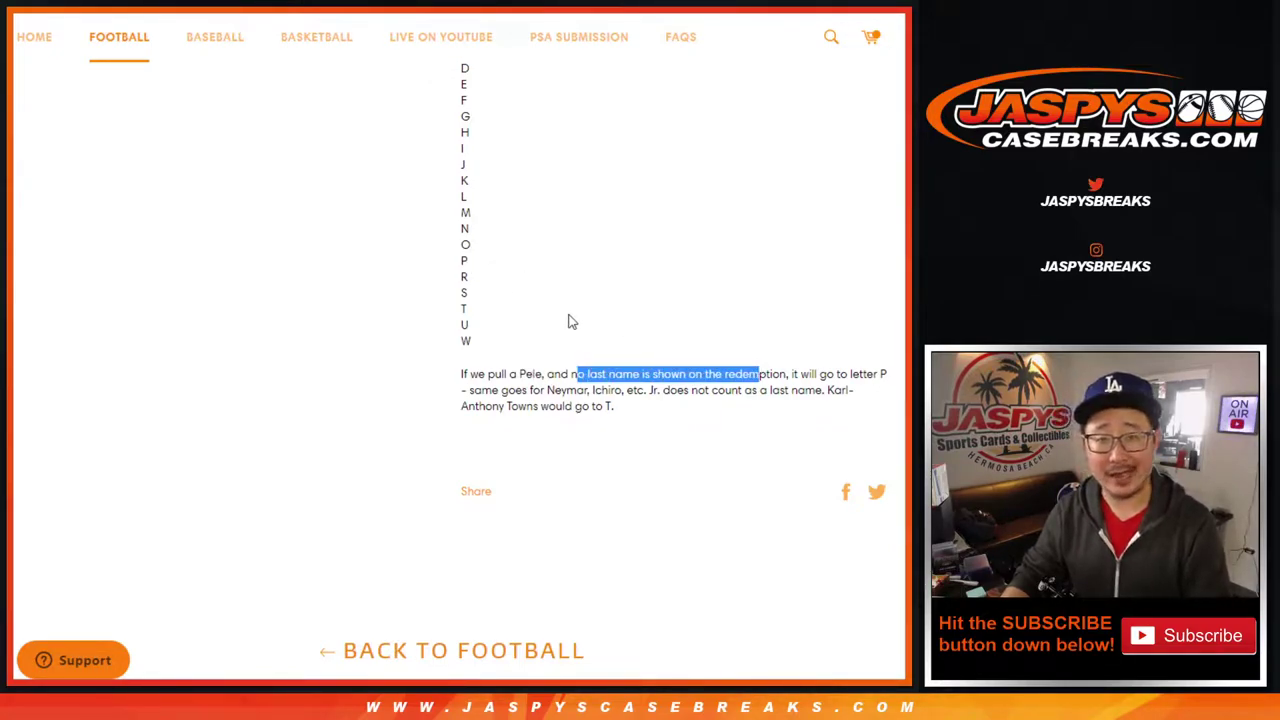
{"action": "left_click_drag", "start_coordinate": [646, 391], "coordinate": [659, 391]}
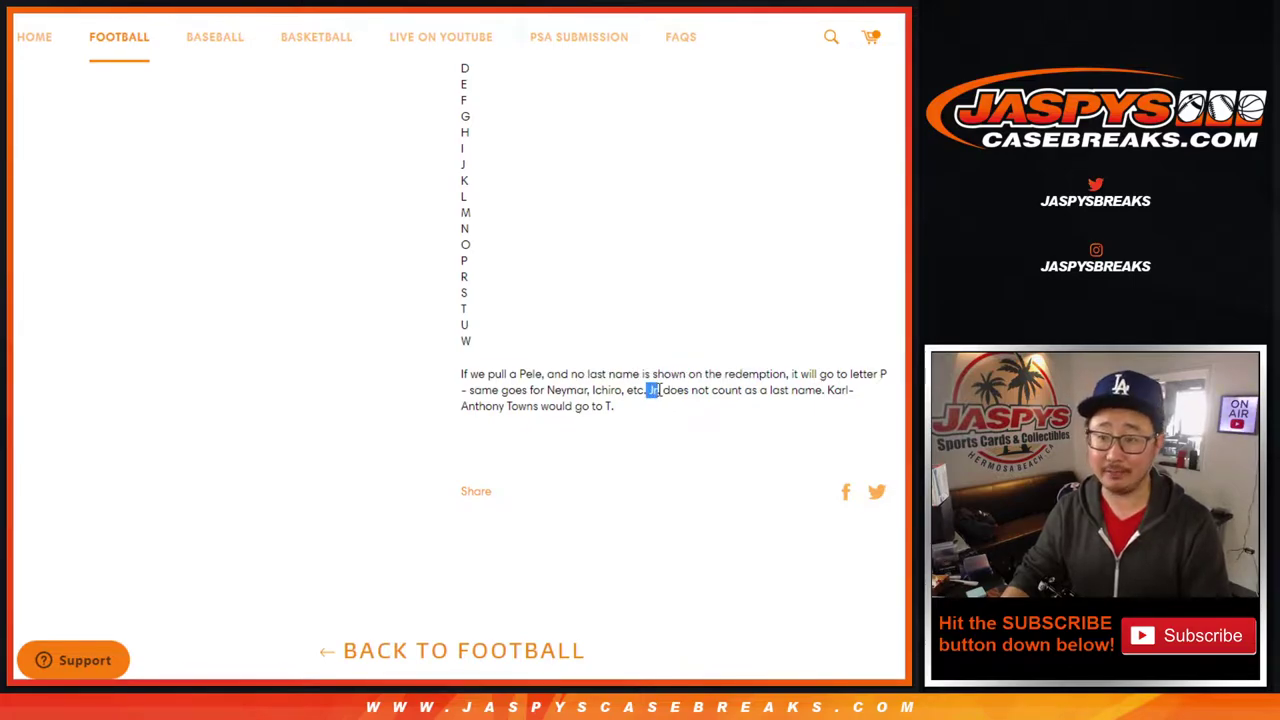
{"action": "left_click", "coordinate": [706, 396]}
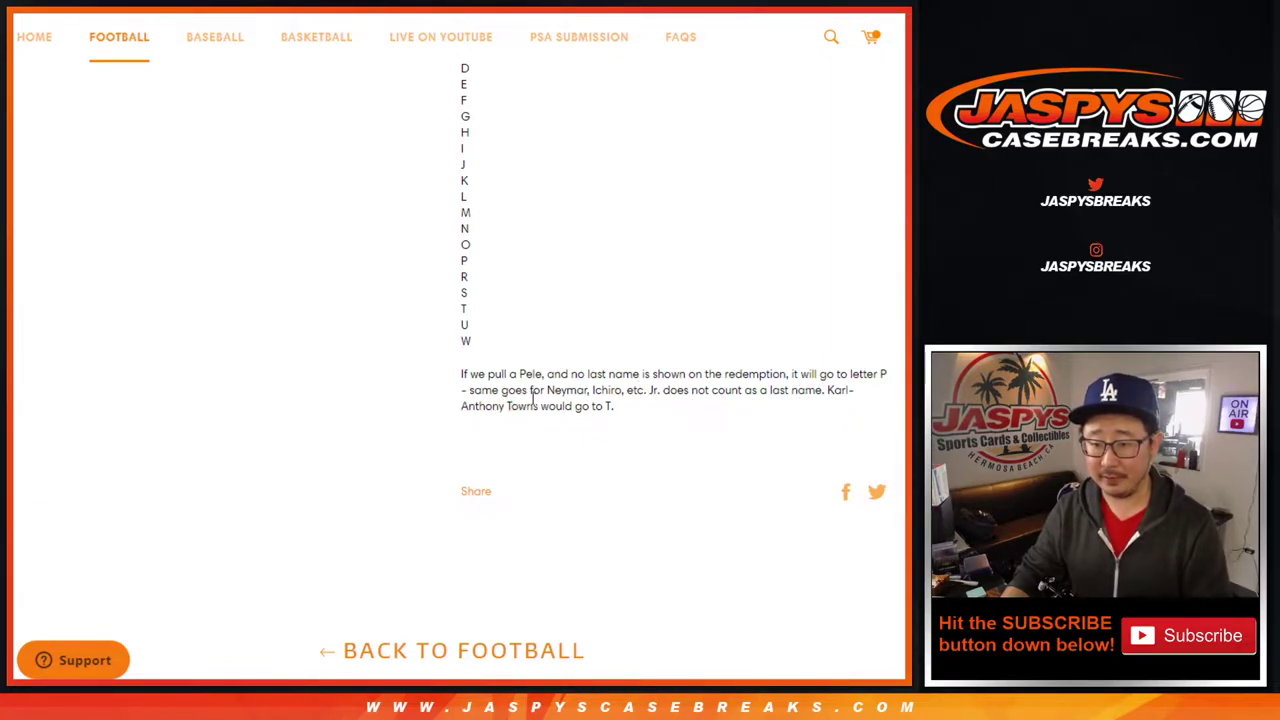
{"action": "left_click_drag", "start_coordinate": [511, 405], "coordinate": [503, 405]}
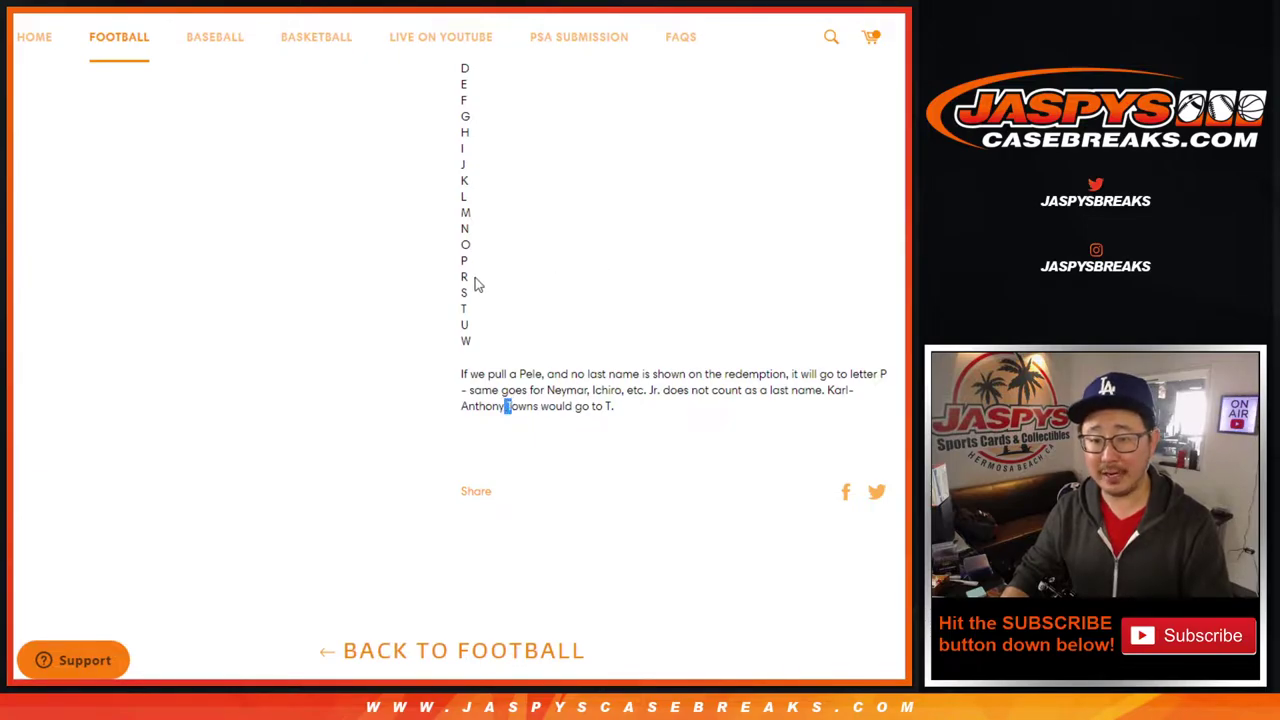
{"action": "scroll", "coordinate": [594, 354], "scroll_direction": "up", "scroll_amount": 10}
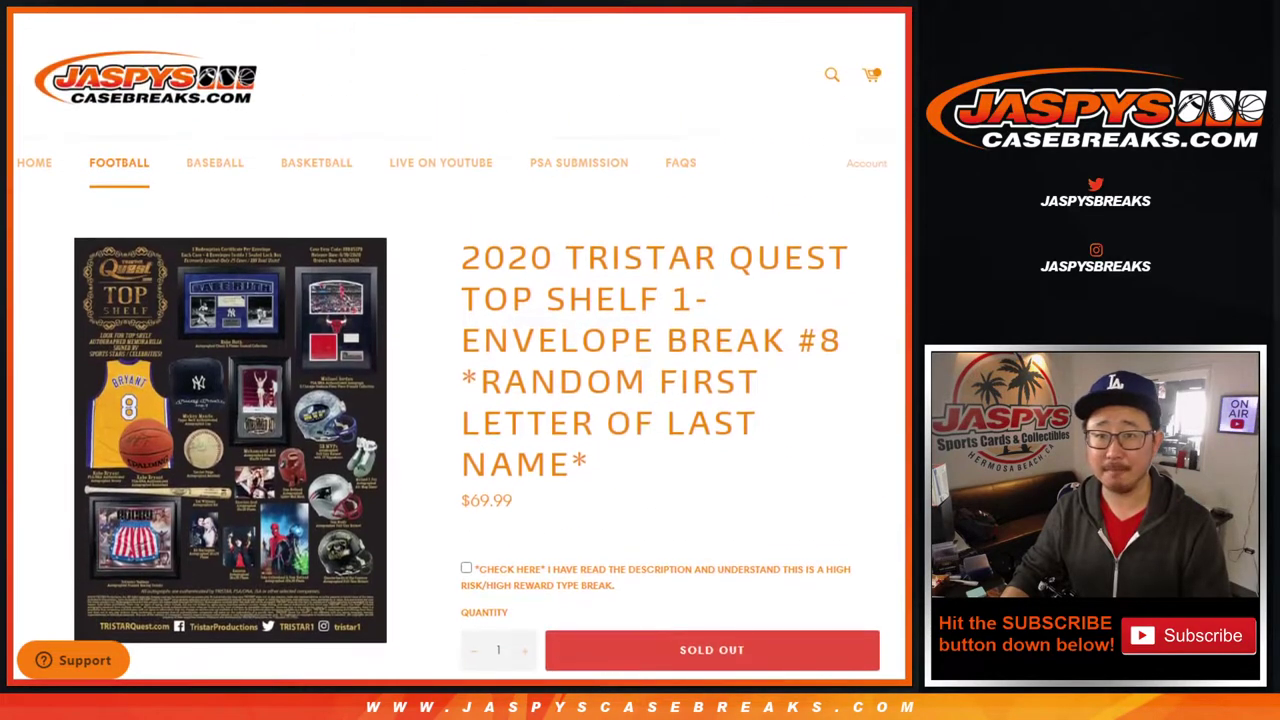
- Check the name and letter lists, then roll two dice for a 5 and a 2
{"action": "key", "text": "ctrl+Tab"}
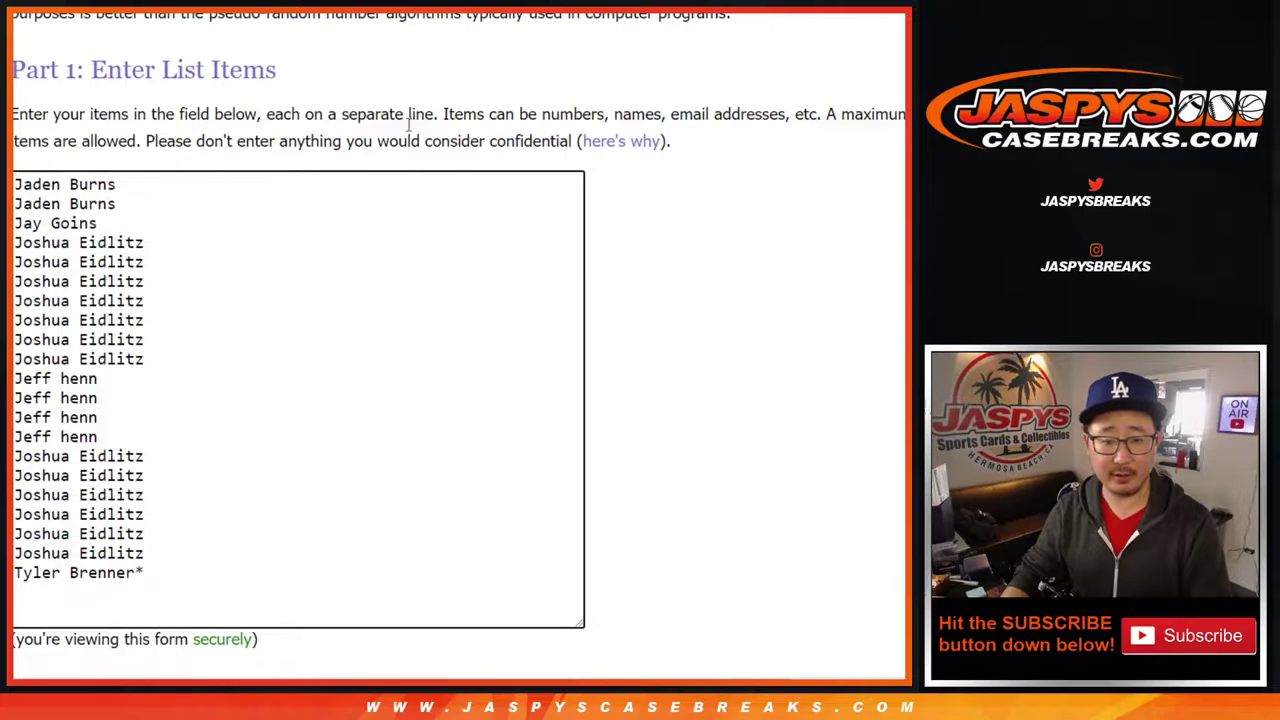
{"action": "key", "text": "ctrl+Tab"}
{"action": "scroll", "coordinate": [394, 280], "scroll_direction": "down", "scroll_amount": 3}
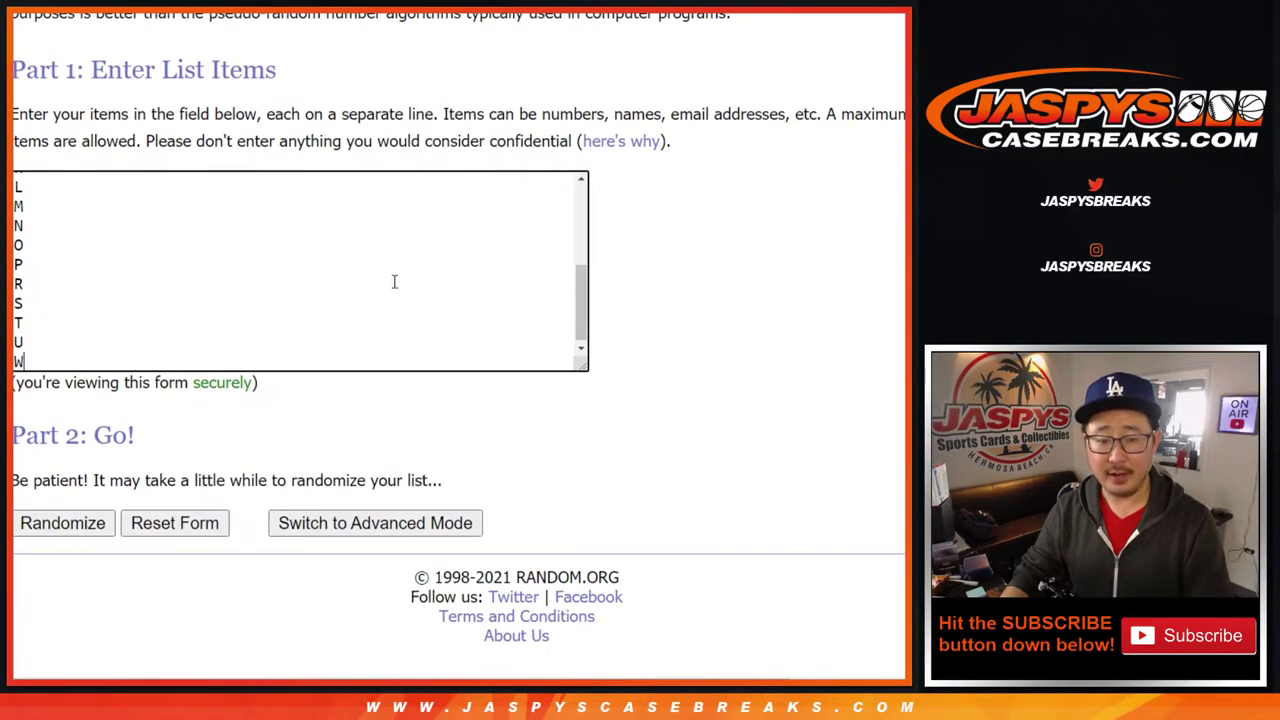
{"action": "key", "text": "ctrl+Tab"}
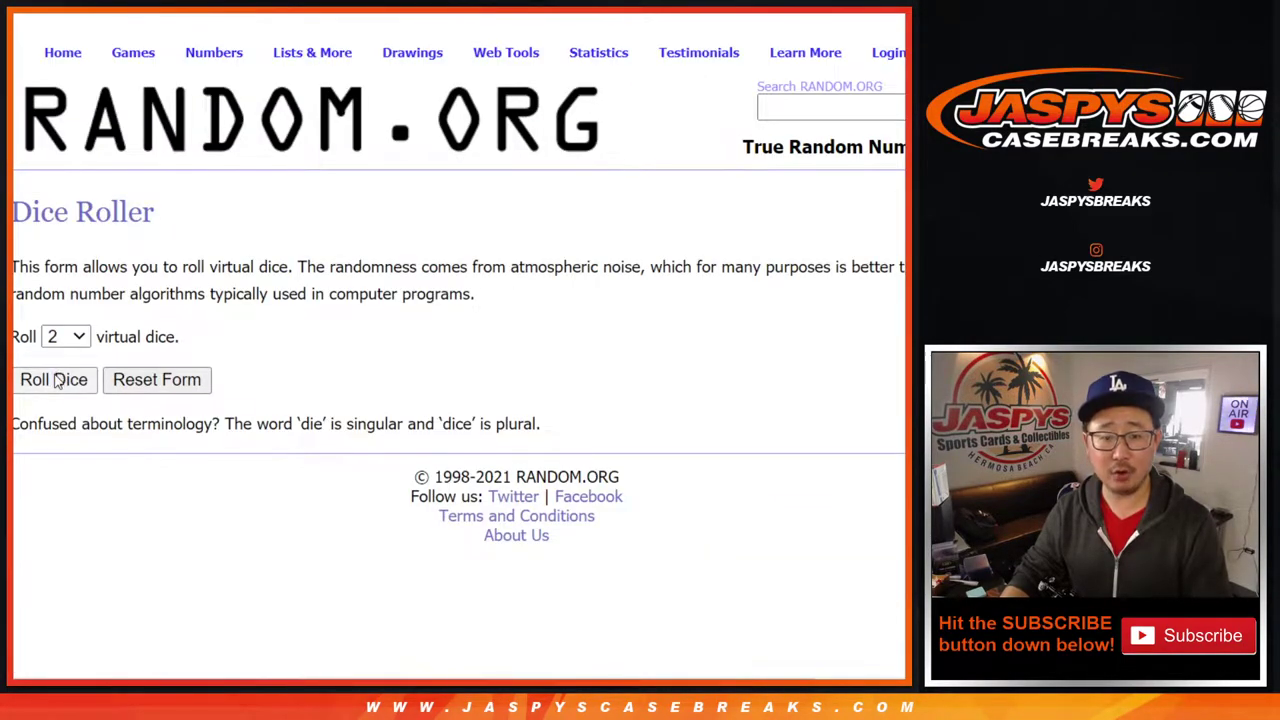
{"action": "left_click", "coordinate": [63, 377]}
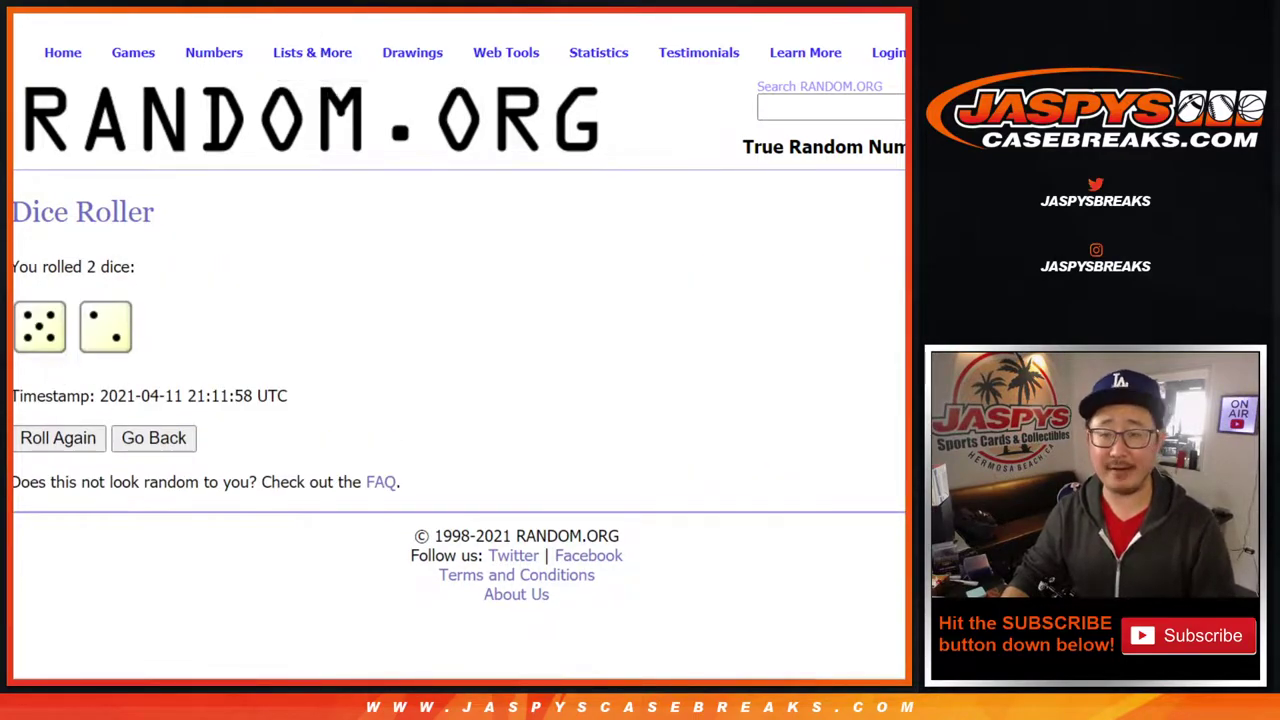
- Randomize the 21-name list, then reshuffle it five more times
{"action": "key", "text": "ctrl+Tab"}
{"action": "scroll", "coordinate": [629, 257], "scroll_direction": "down", "scroll_amount": 2}
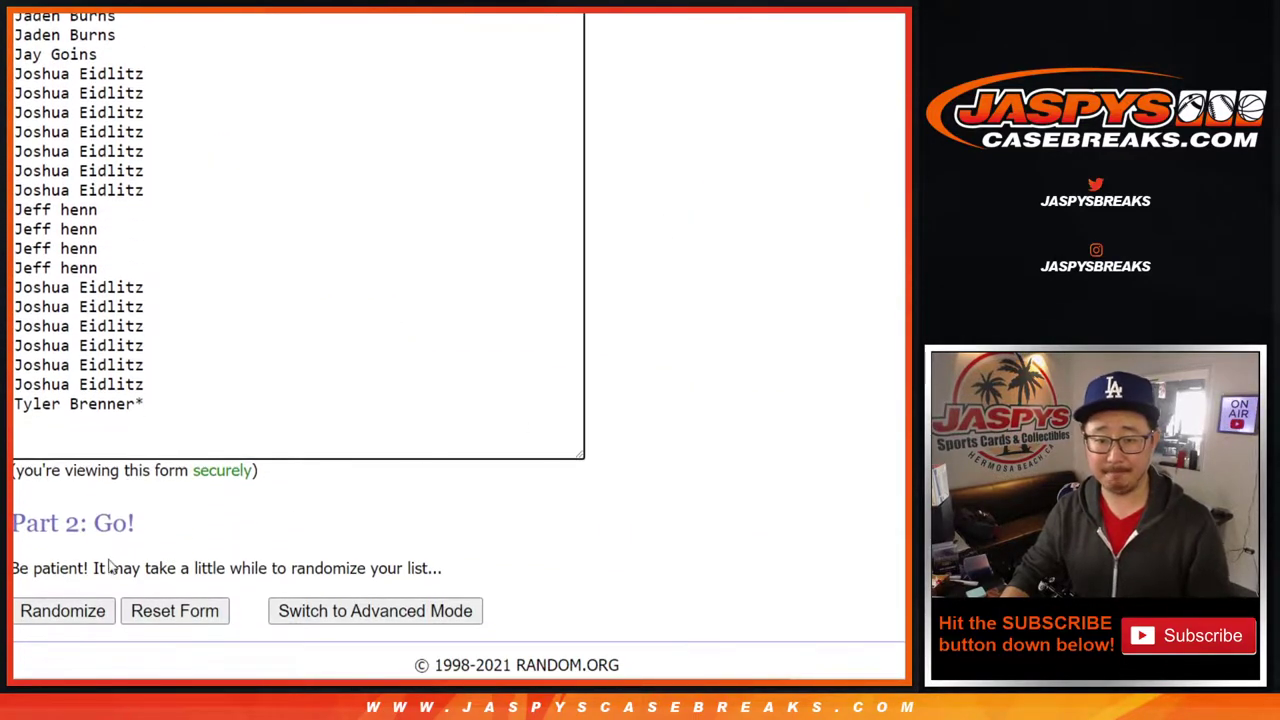
{"action": "left_click", "coordinate": [47, 600]}
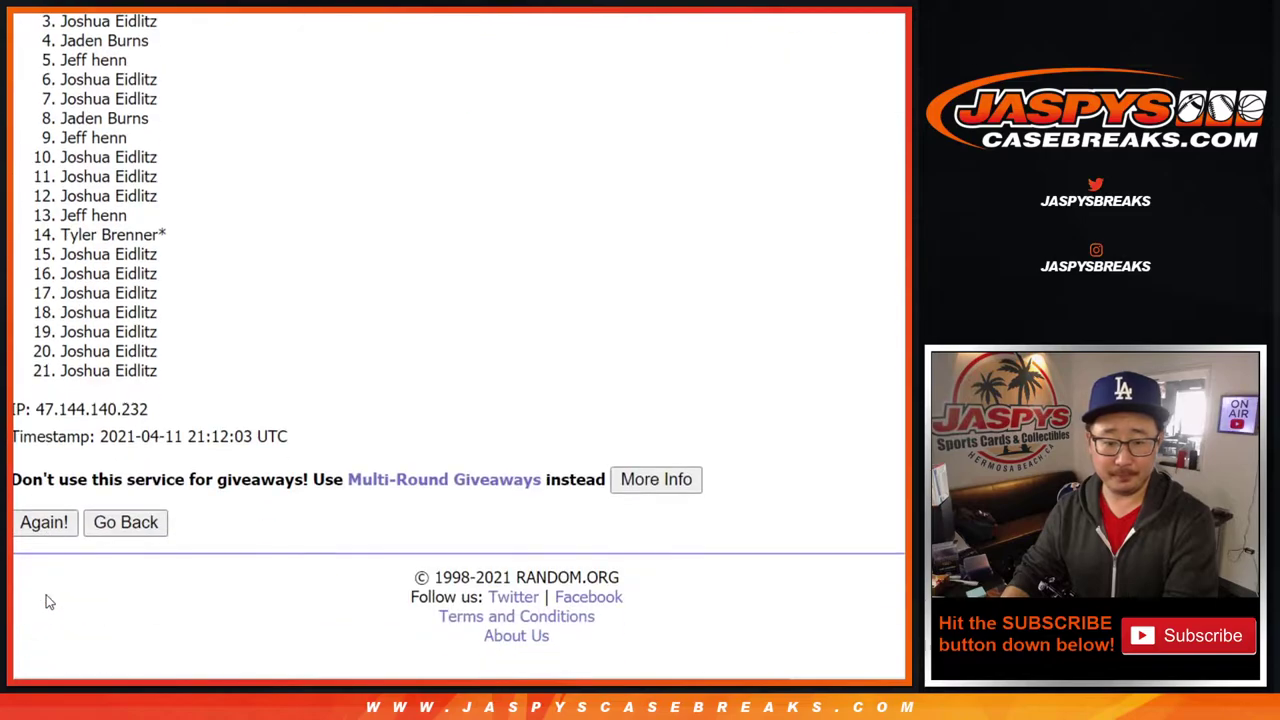
{"action": "left_click", "coordinate": [46, 530]}
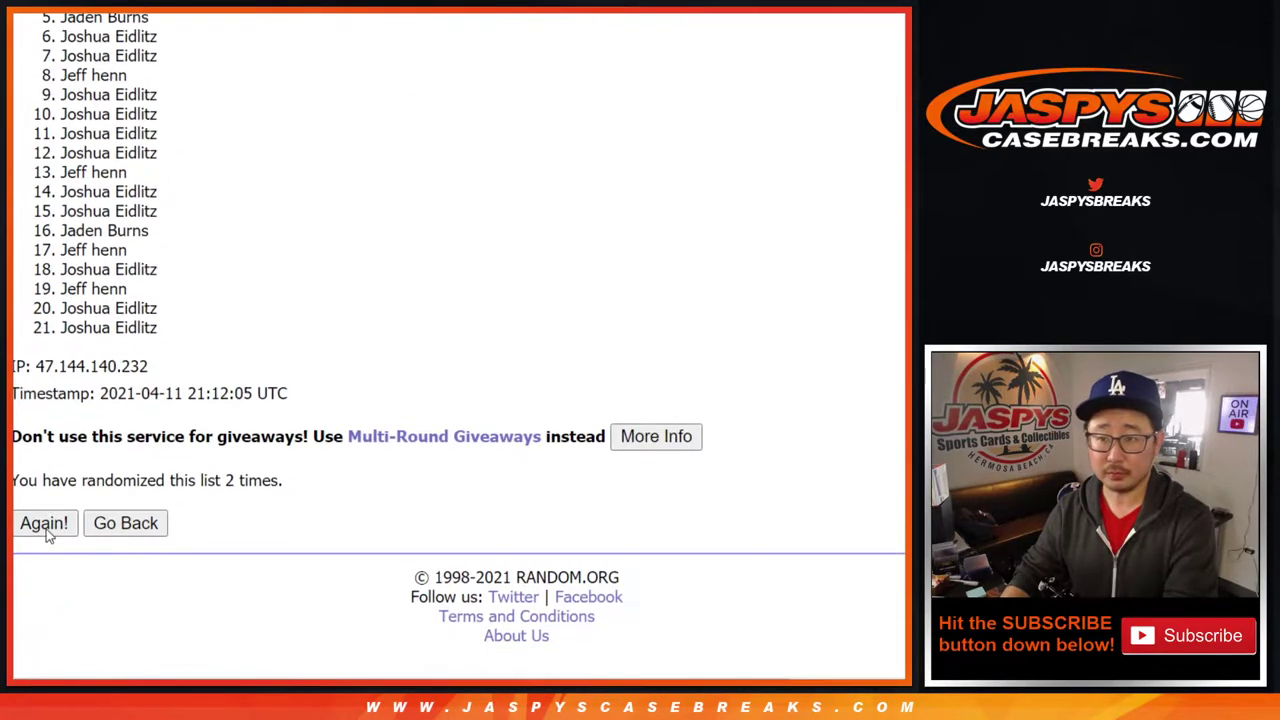
{"action": "left_click", "coordinate": [44, 530]}
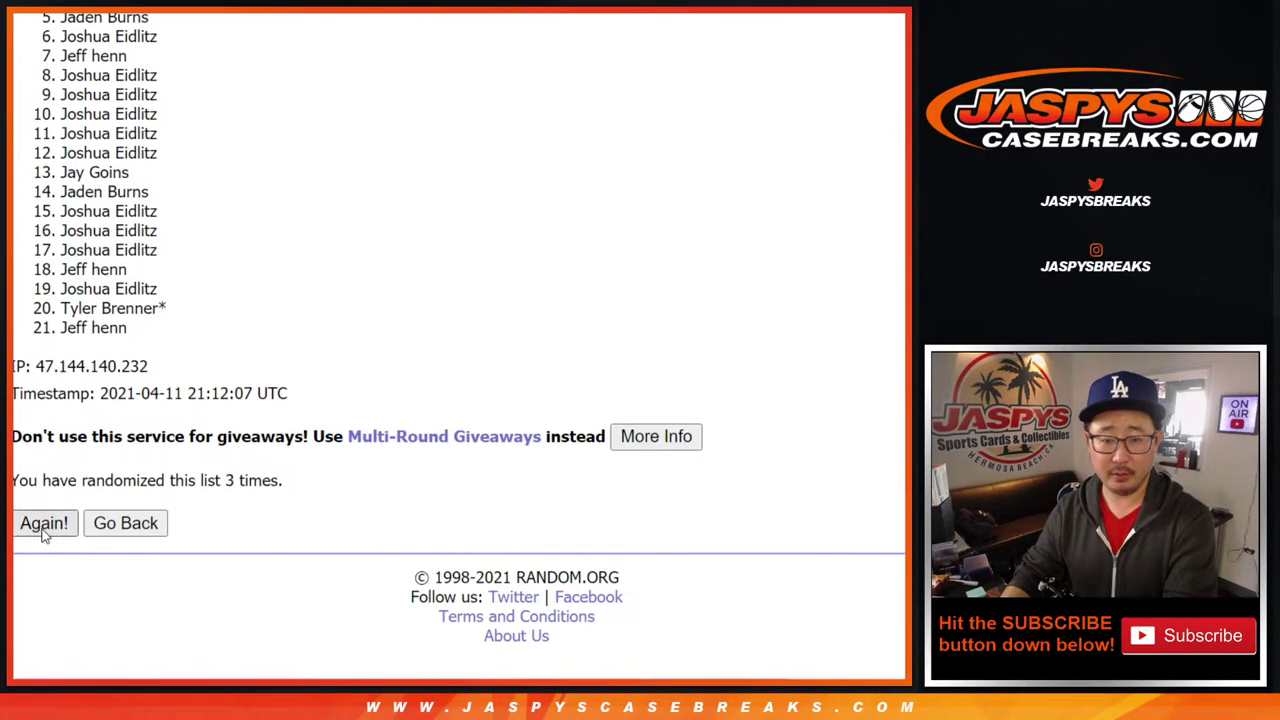
{"action": "left_click", "coordinate": [44, 530]}
{"action": "left_click", "coordinate": [43, 530]}
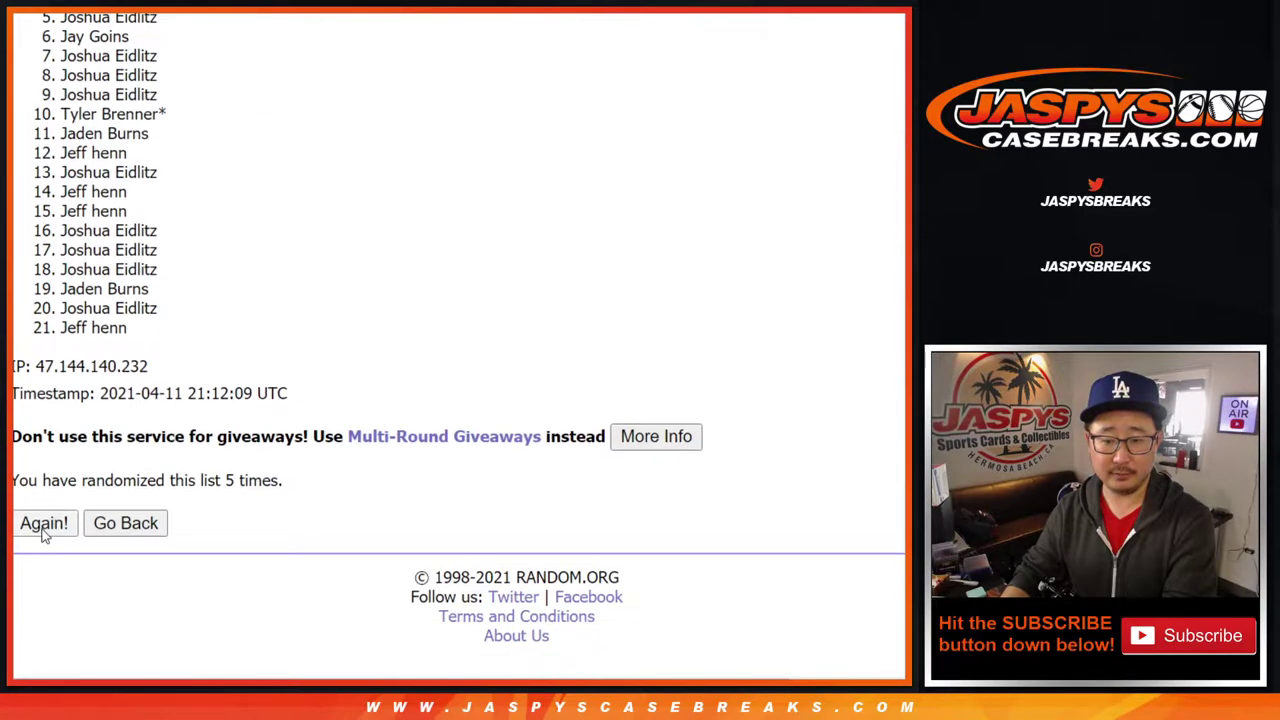
{"action": "left_click", "coordinate": [43, 530]}
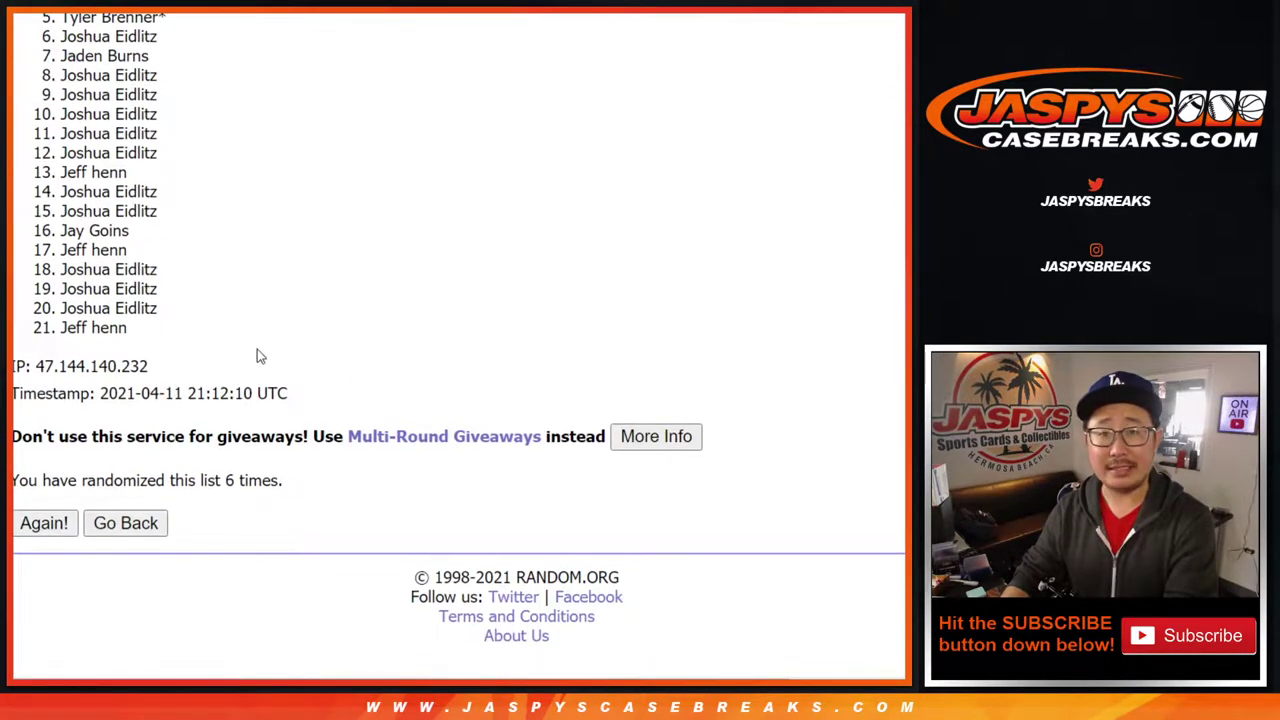
- Copy all 21 shuffled names and paste them into column A starting at A1
{"action": "scroll", "coordinate": [218, 325], "scroll_direction": "up", "scroll_amount": 3}
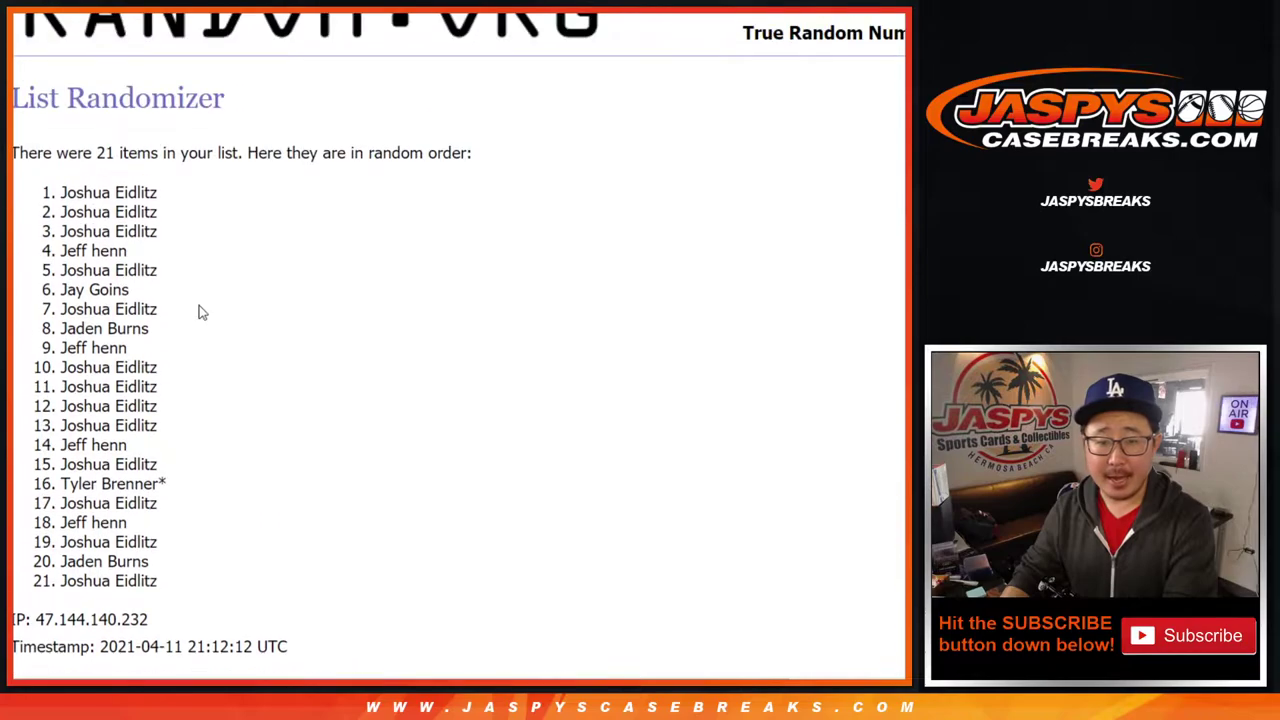
{"action": "mouse_move", "coordinate": [63, 191]}
{"action": "left_mouse_down"}
{"action": "mouse_move", "coordinate": [209, 509]}
{"action": "mouse_move", "coordinate": [200, 585]}
{"action": "left_mouse_up"}
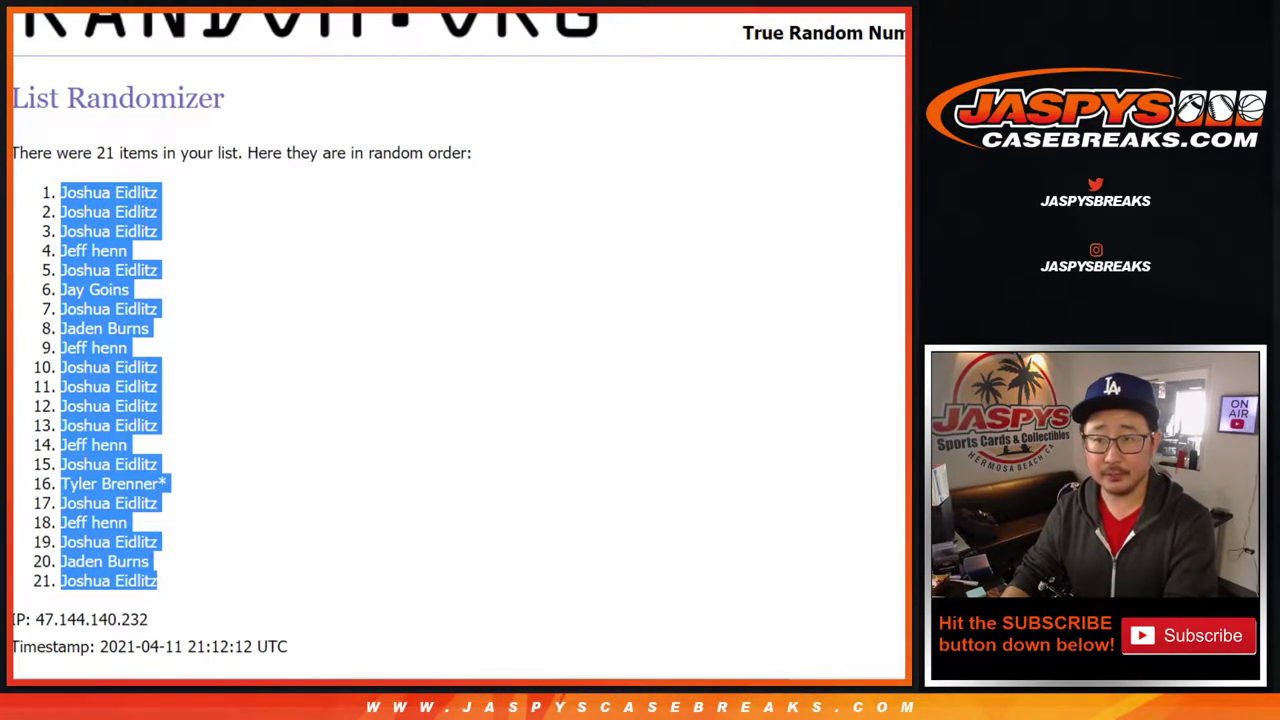
{"action": "key", "text": "ctrl+c"}
{"action": "key", "text": "alt+Tab"}
{"action": "right_click", "coordinate": [100, 150]}
{"action": "left_click", "coordinate": [149, 137]}
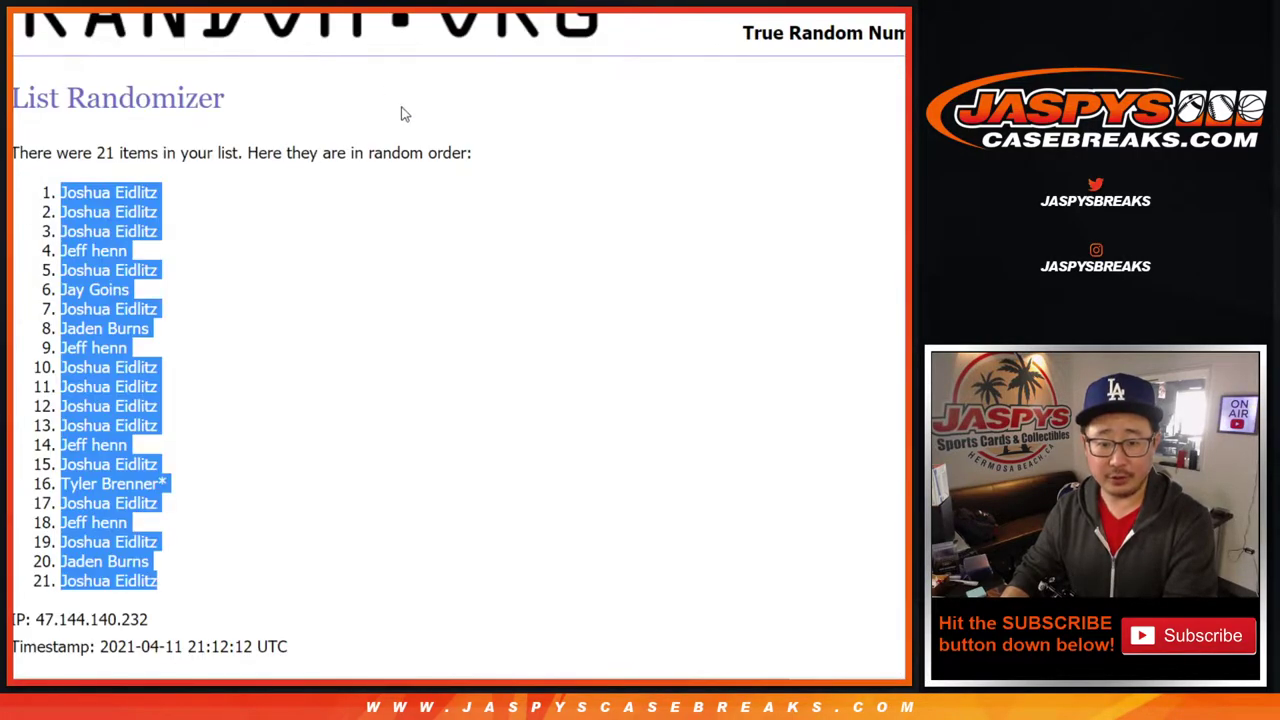
- Randomize the 21-letter list seven times in total
{"action": "scroll", "coordinate": [404, 130], "scroll_direction": "down", "scroll_amount": 1}
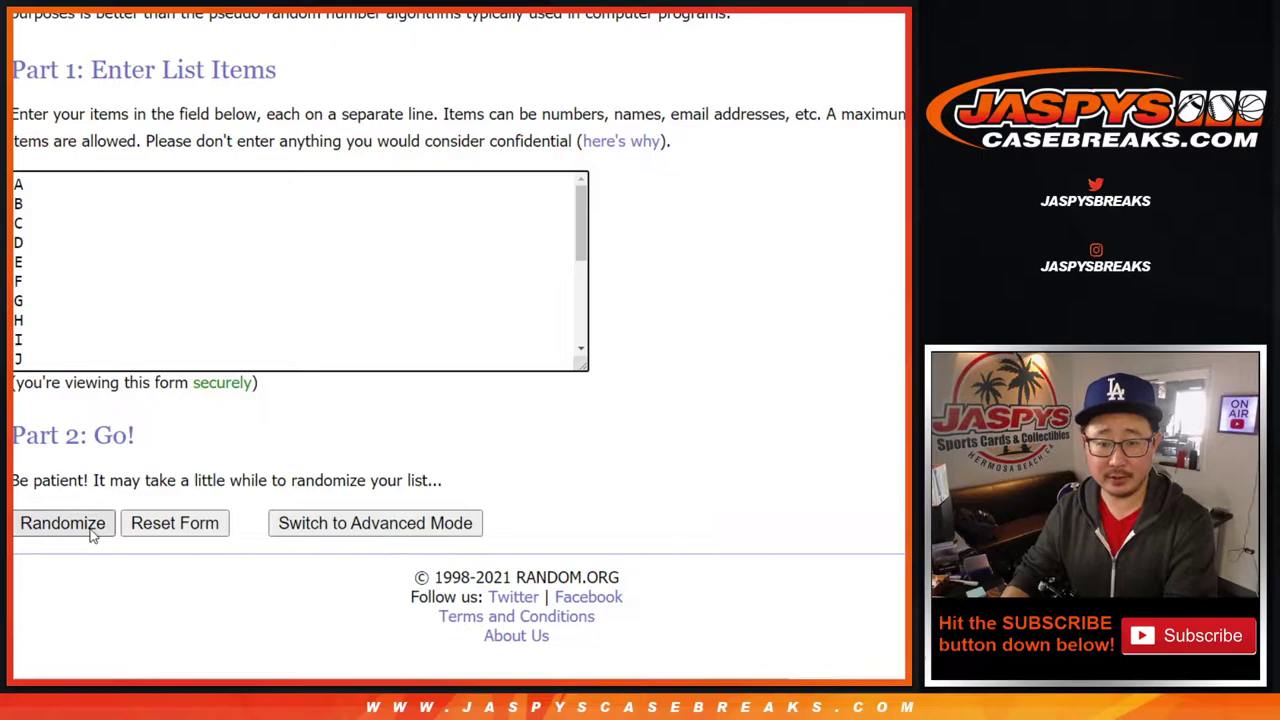
{"action": "left_click", "coordinate": [47, 523]}
{"action": "scroll", "coordinate": [47, 528], "scroll_direction": "down", "scroll_amount": 5}
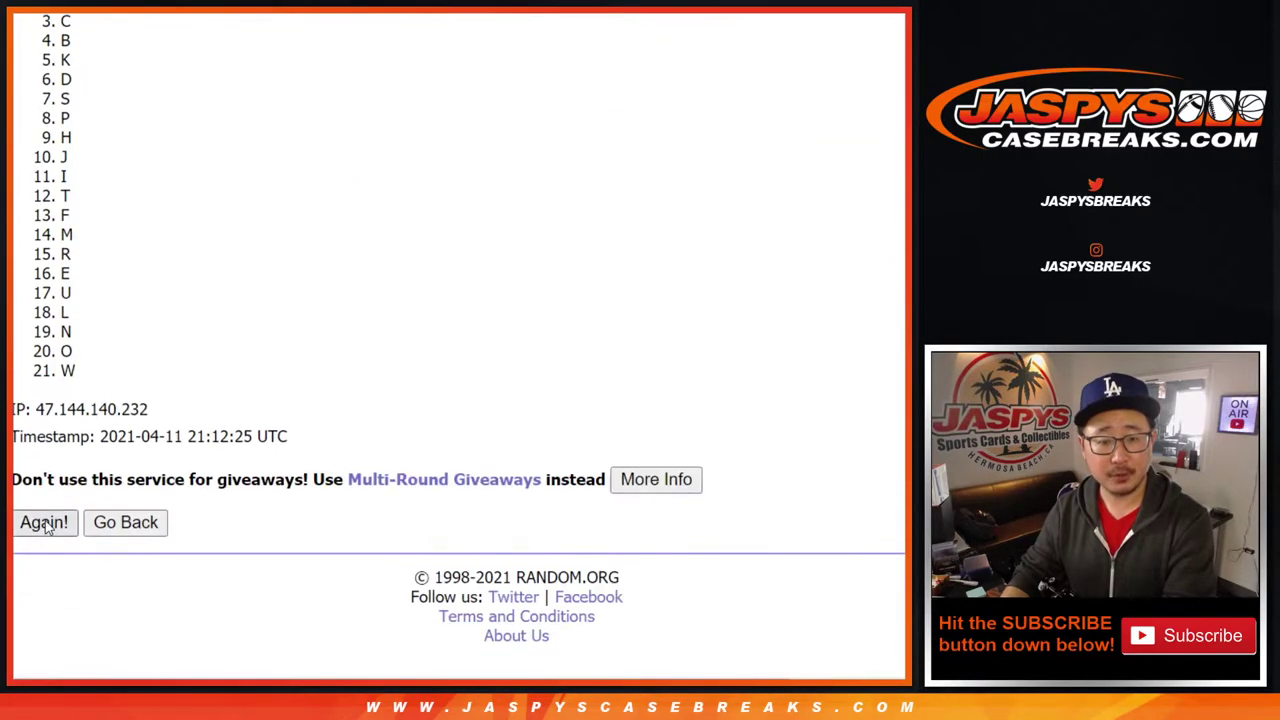
{"action": "left_click", "coordinate": [44, 523]}
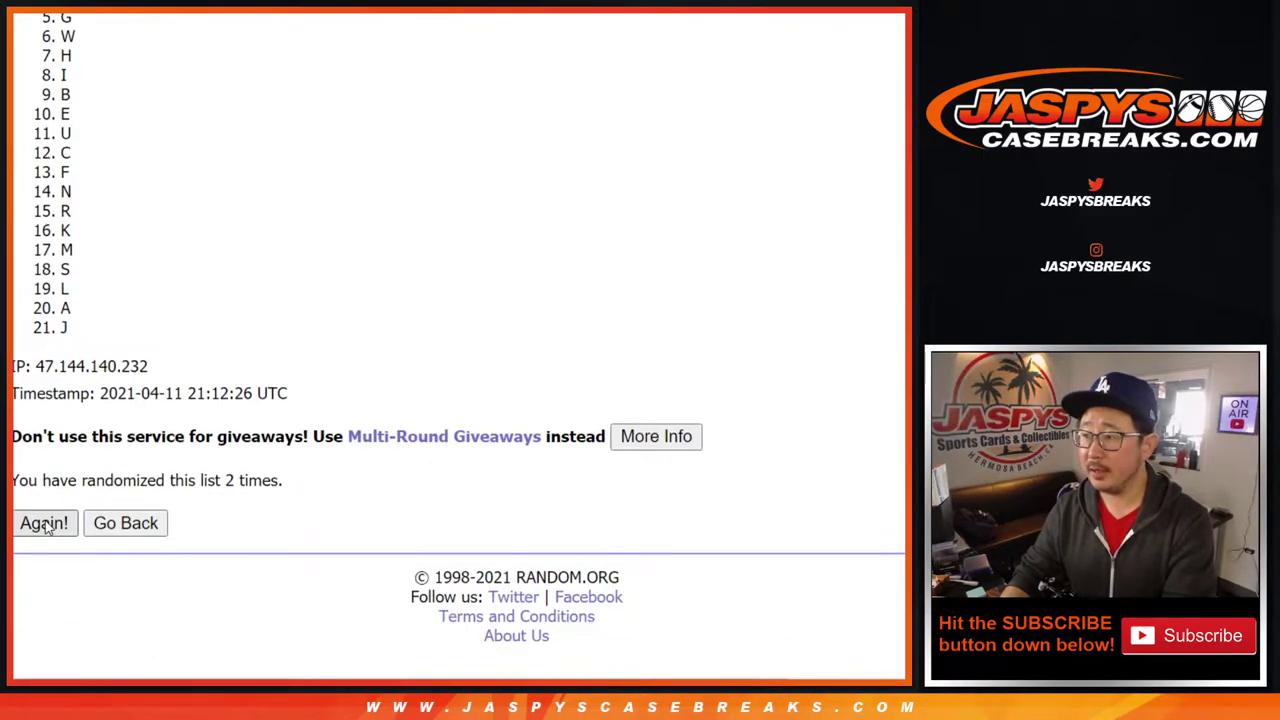
{"action": "left_click", "coordinate": [44, 523]}
{"action": "left_click", "coordinate": [44, 523]}
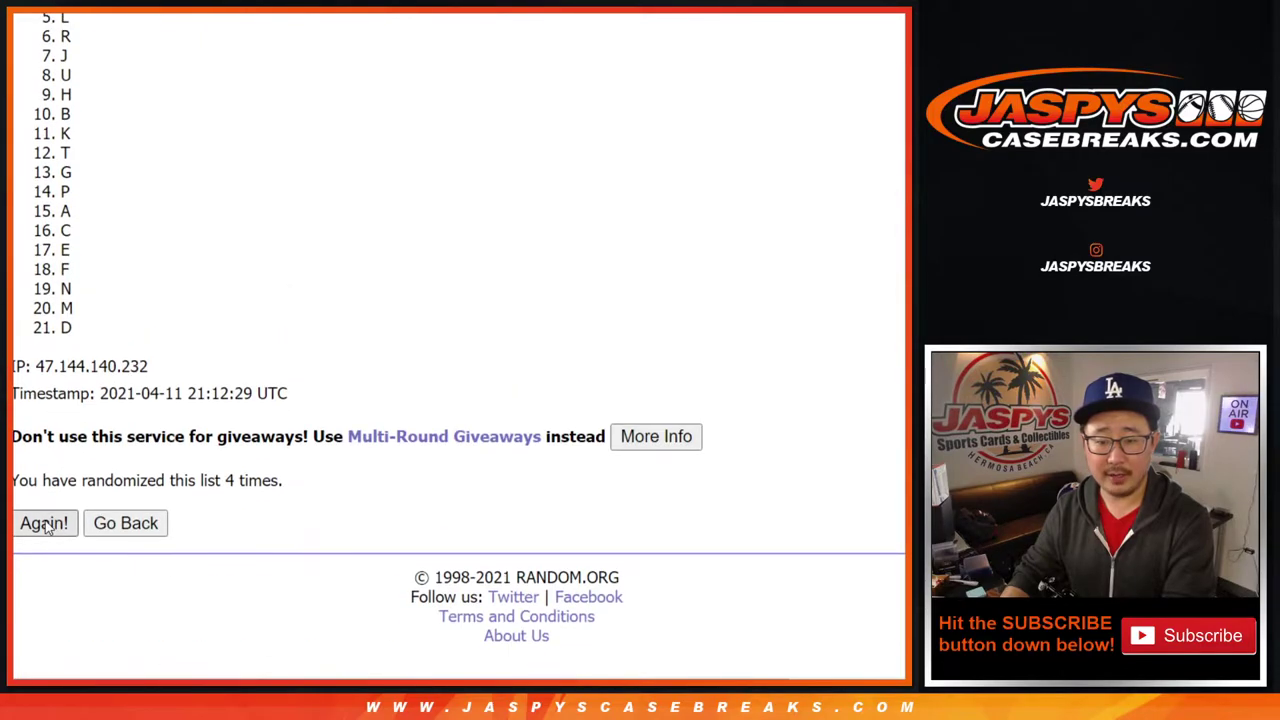
{"action": "left_click", "coordinate": [44, 523]}
{"action": "left_click", "coordinate": [44, 523]}
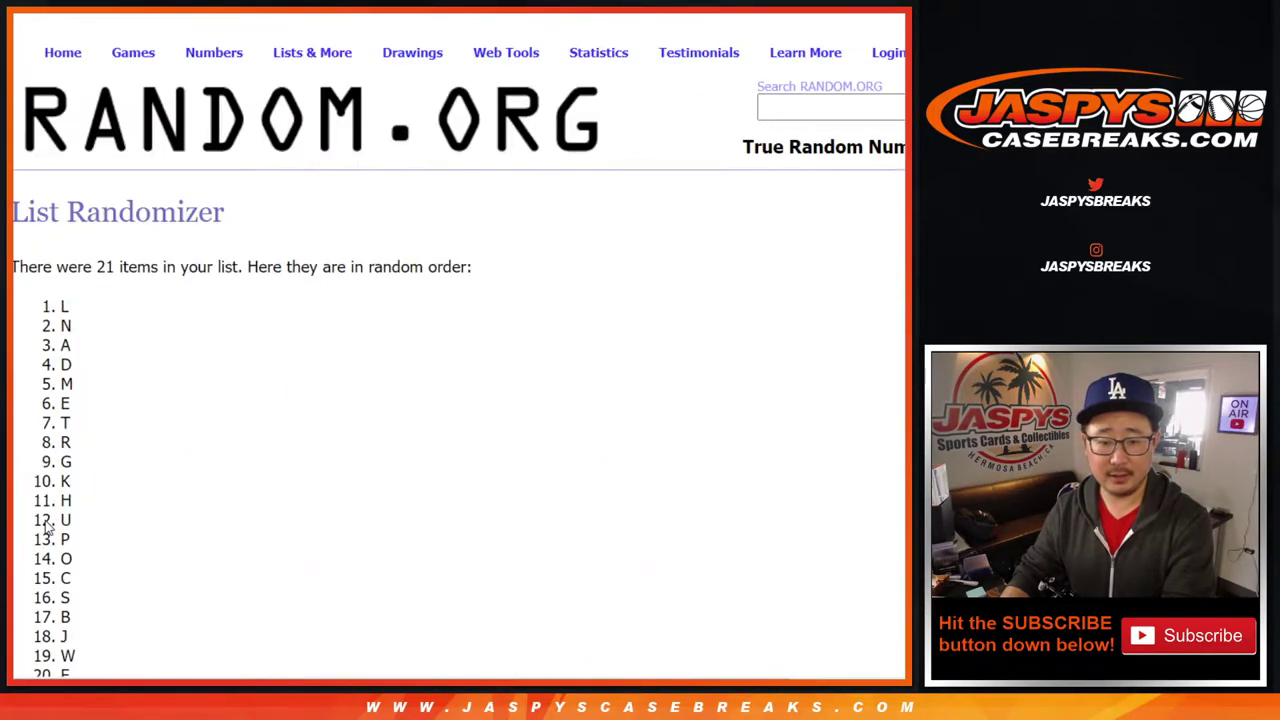
{"action": "left_click", "coordinate": [44, 523]}
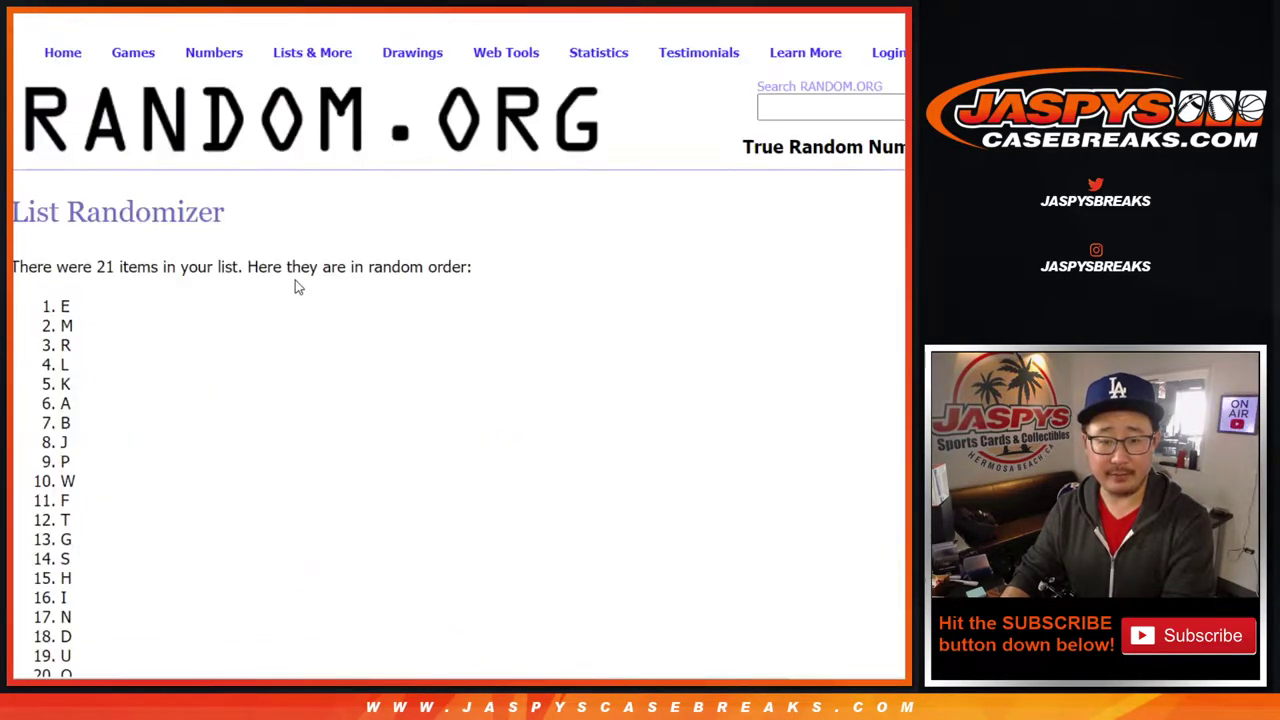
- Select the shuffled letters, items 1 through 21
{"action": "scroll", "coordinate": [182, 330], "scroll_direction": "up", "scroll_amount": 2}
{"action": "mouse_move", "coordinate": [62, 106]}
{"action": "left_mouse_down"}
{"action": "mouse_move", "coordinate": [94, 420]}
{"action": "mouse_move", "coordinate": [89, 497]}
{"action": "left_mouse_up"}
{"action": "scroll", "coordinate": [377, 409], "scroll_direction": "down", "scroll_amount": 2}
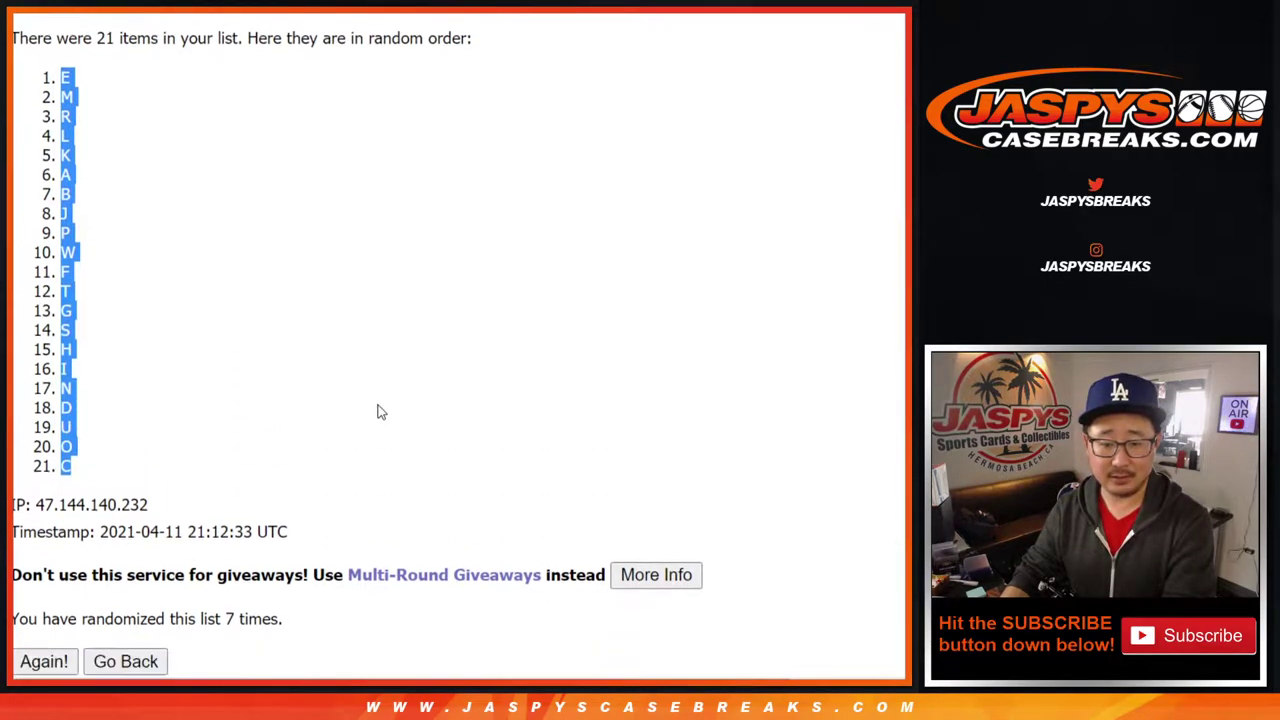
- Paste the 21 shuffled letters into column B starting at B1
{"action": "key", "text": "alt+Tab"}
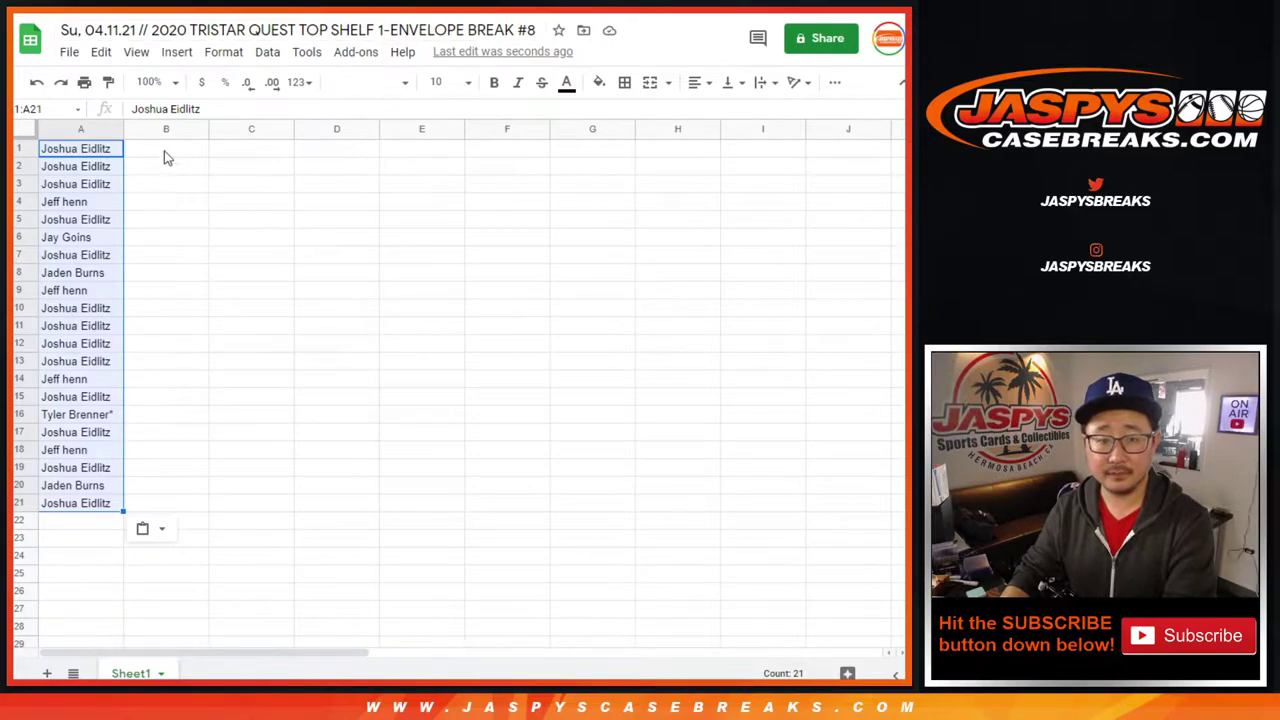
{"action": "right_click", "coordinate": [166, 152]}
{"action": "left_click", "coordinate": [208, 134]}
- Set the whole sheet to Roboto Slab, size 14
{"action": "left_click", "coordinate": [28, 128]}
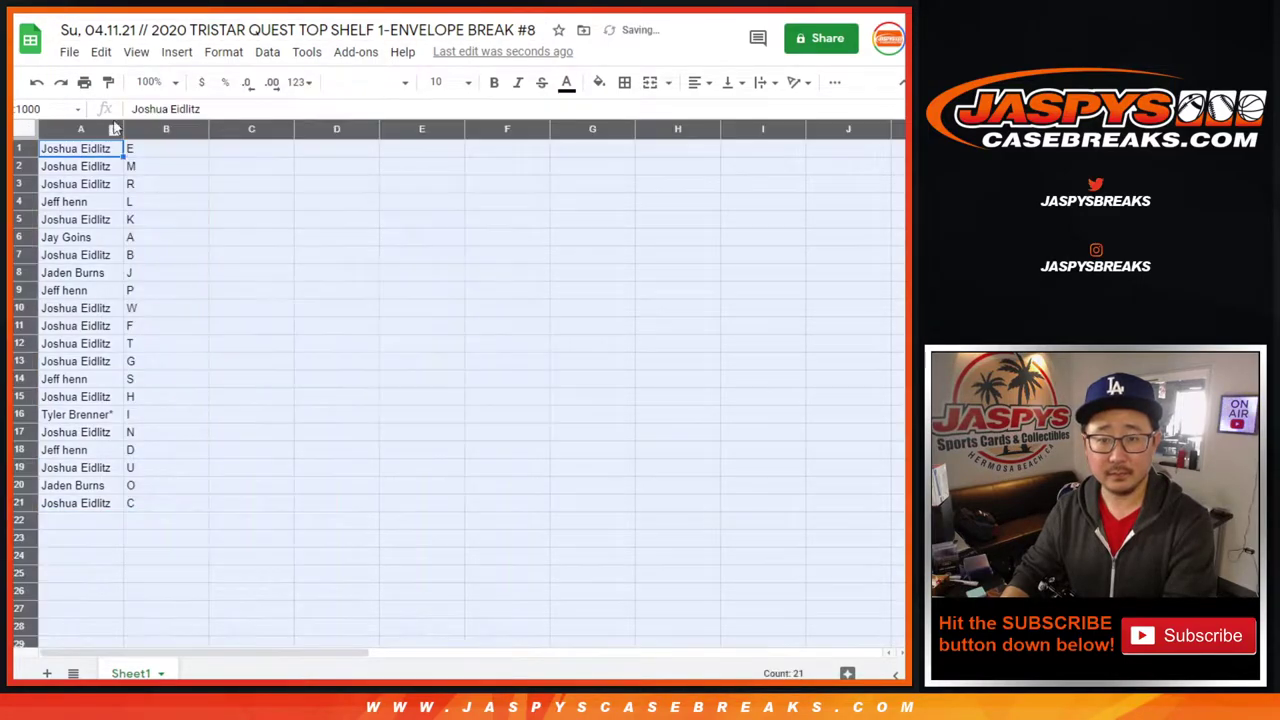
{"action": "left_click", "coordinate": [372, 84]}
{"action": "left_click", "coordinate": [388, 250]}
{"action": "left_click", "coordinate": [452, 82]}
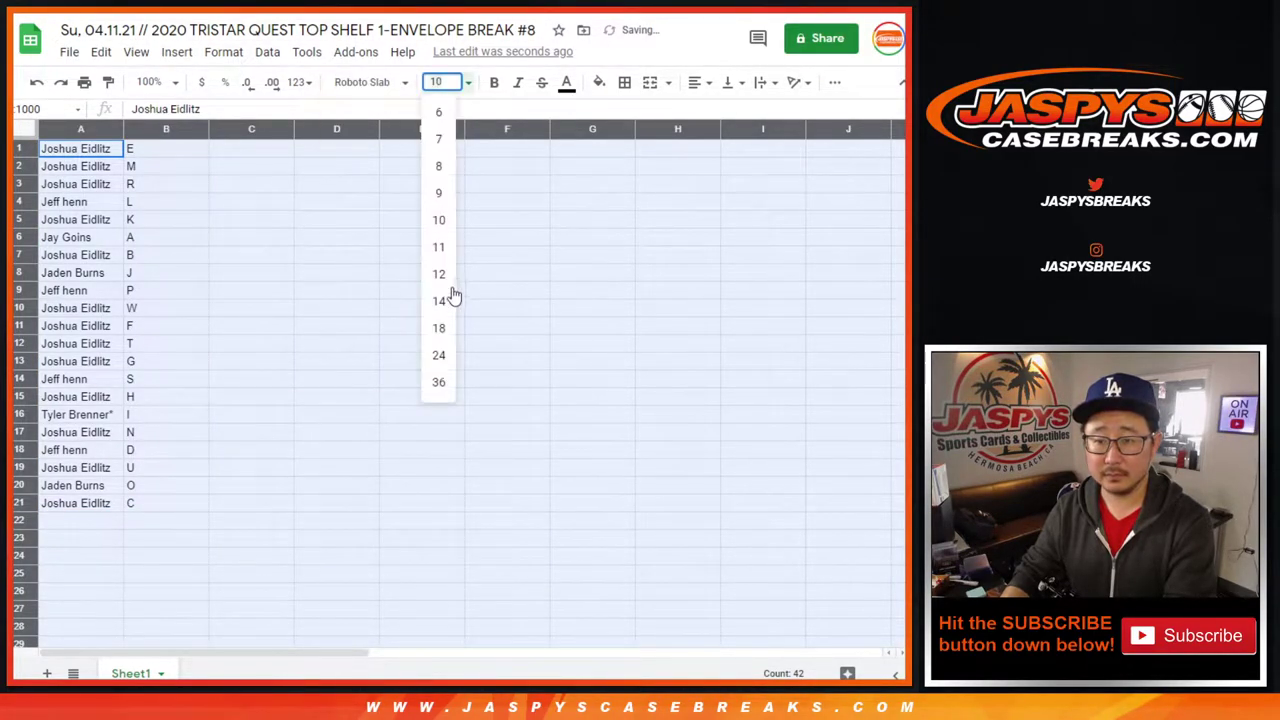
{"action": "left_click", "coordinate": [440, 300]}
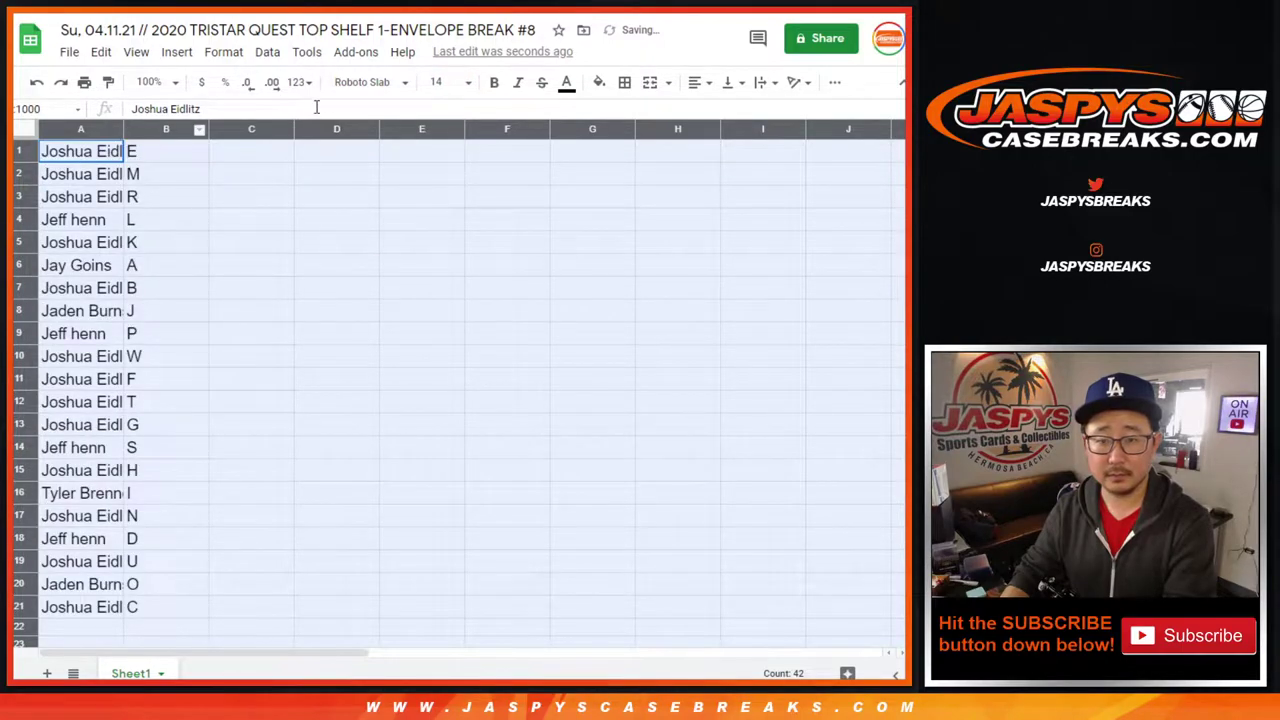
{"action": "left_click", "coordinate": [370, 82]}
{"action": "left_click", "coordinate": [383, 255]}
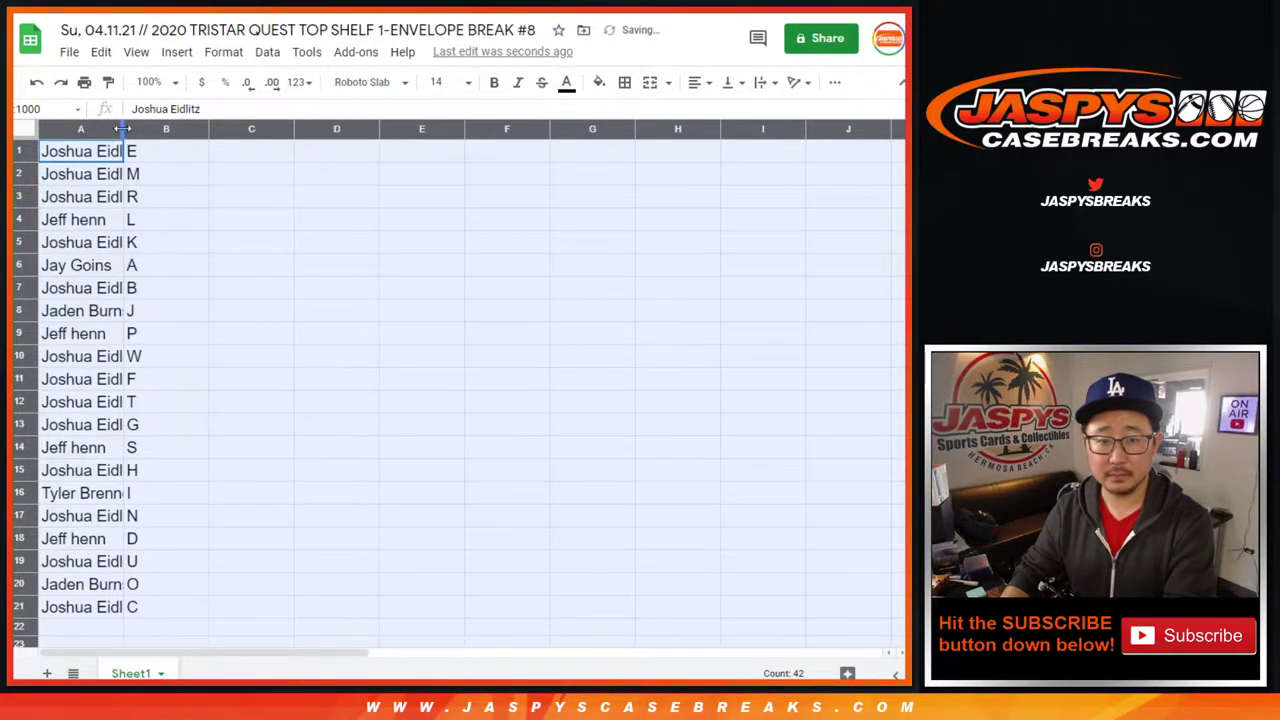
- Autofit column A to the full names and clear the selection
{"action": "double_click", "coordinate": [122, 129]}
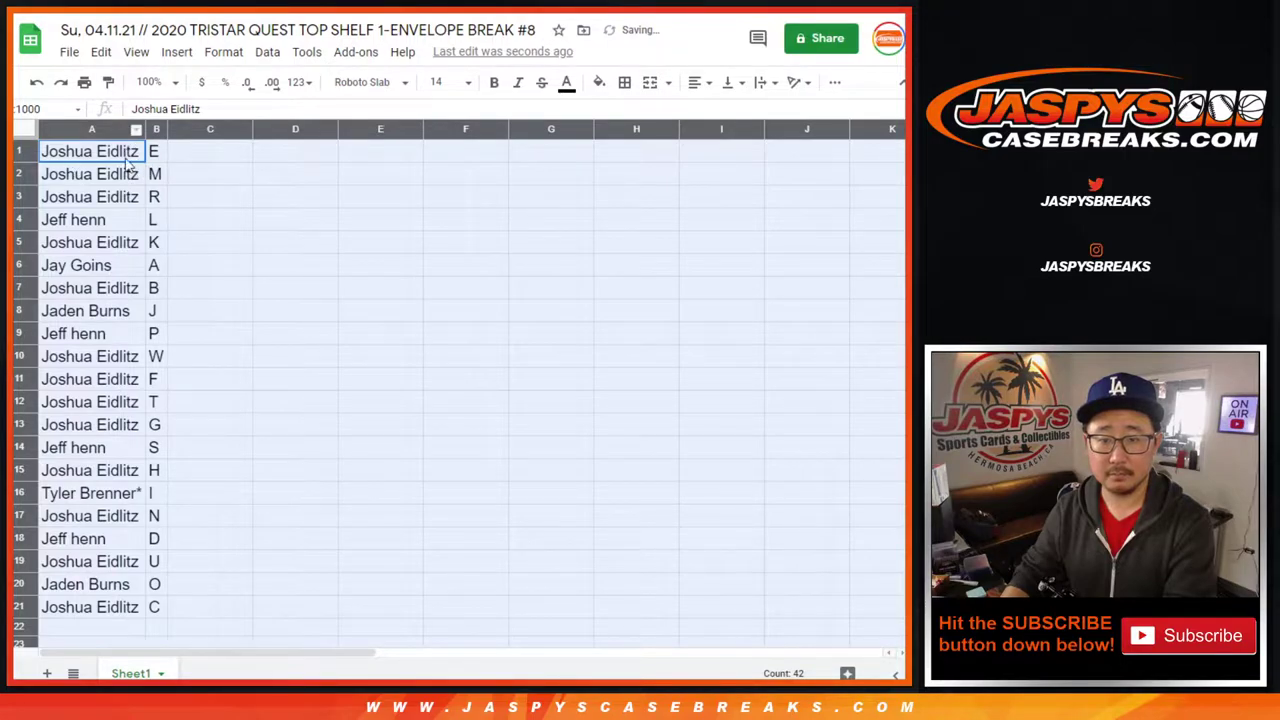
{"action": "left_click", "coordinate": [130, 172]}
{"action": "left_click", "coordinate": [241, 184]}
{"action": "left_click", "coordinate": [20, 150]}
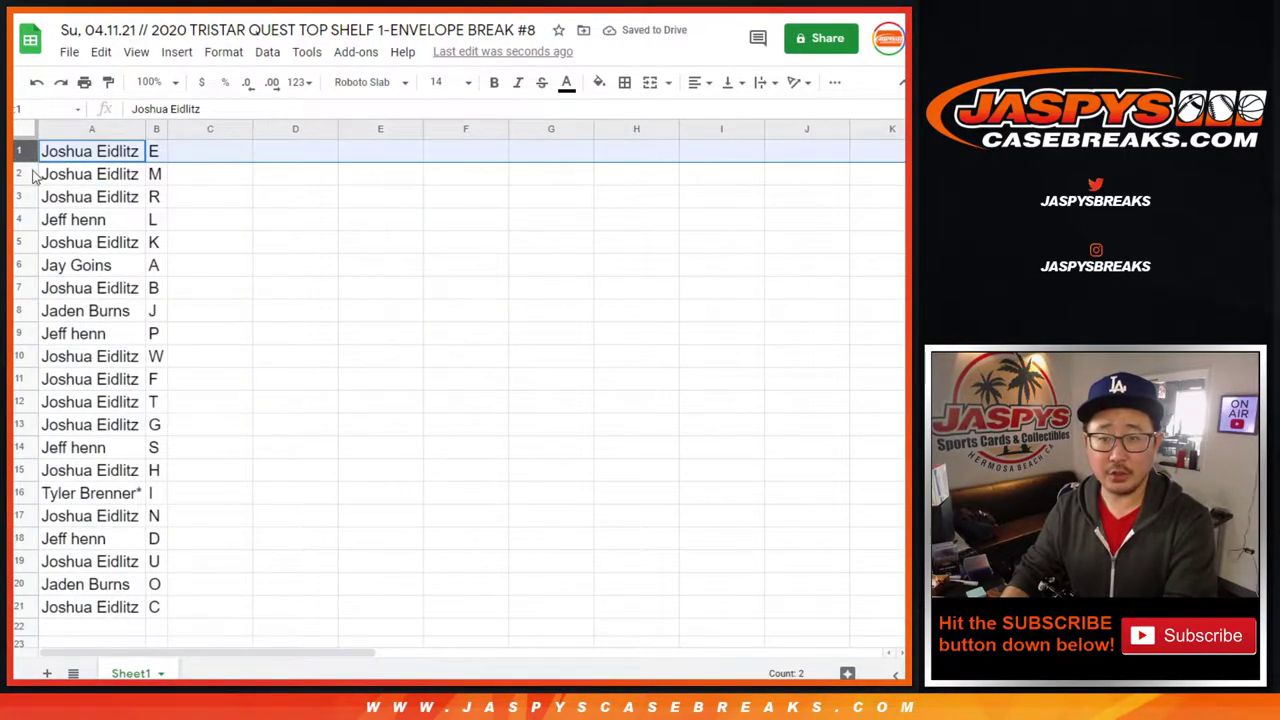
{"action": "left_click", "coordinate": [19, 220]}
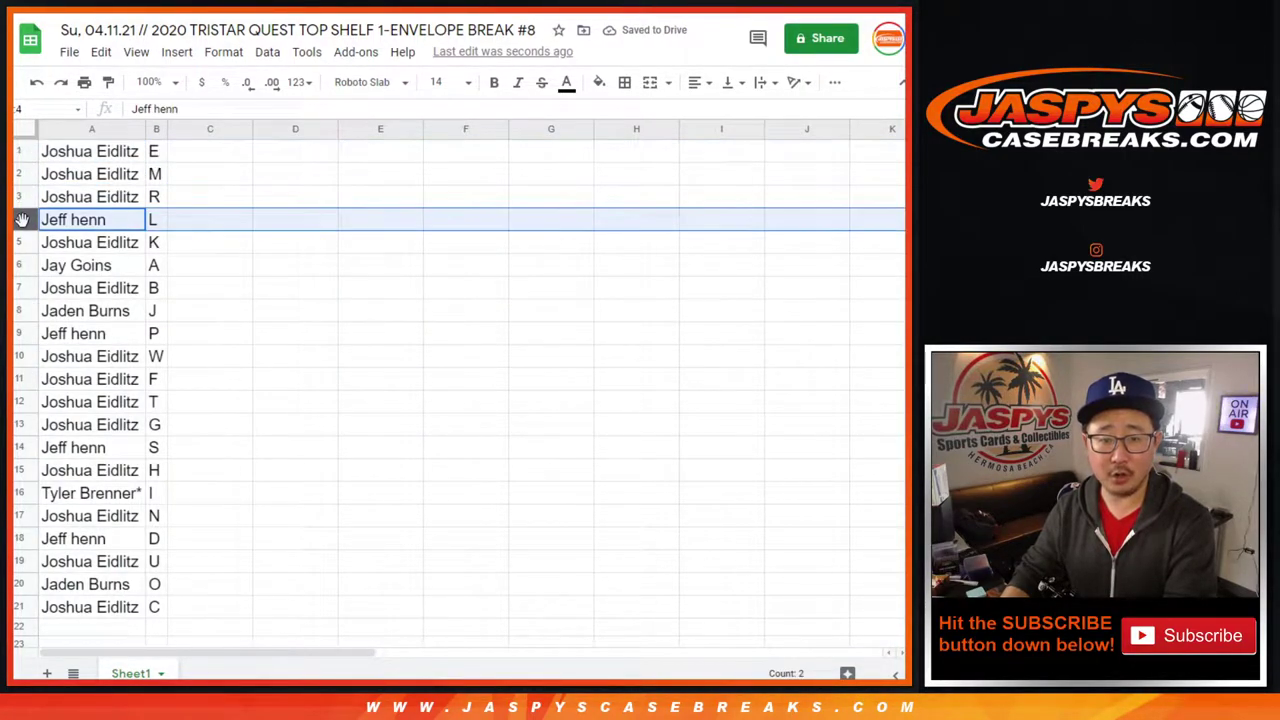
{"action": "left_click", "coordinate": [19, 243]}
{"action": "left_click", "coordinate": [19, 266]}
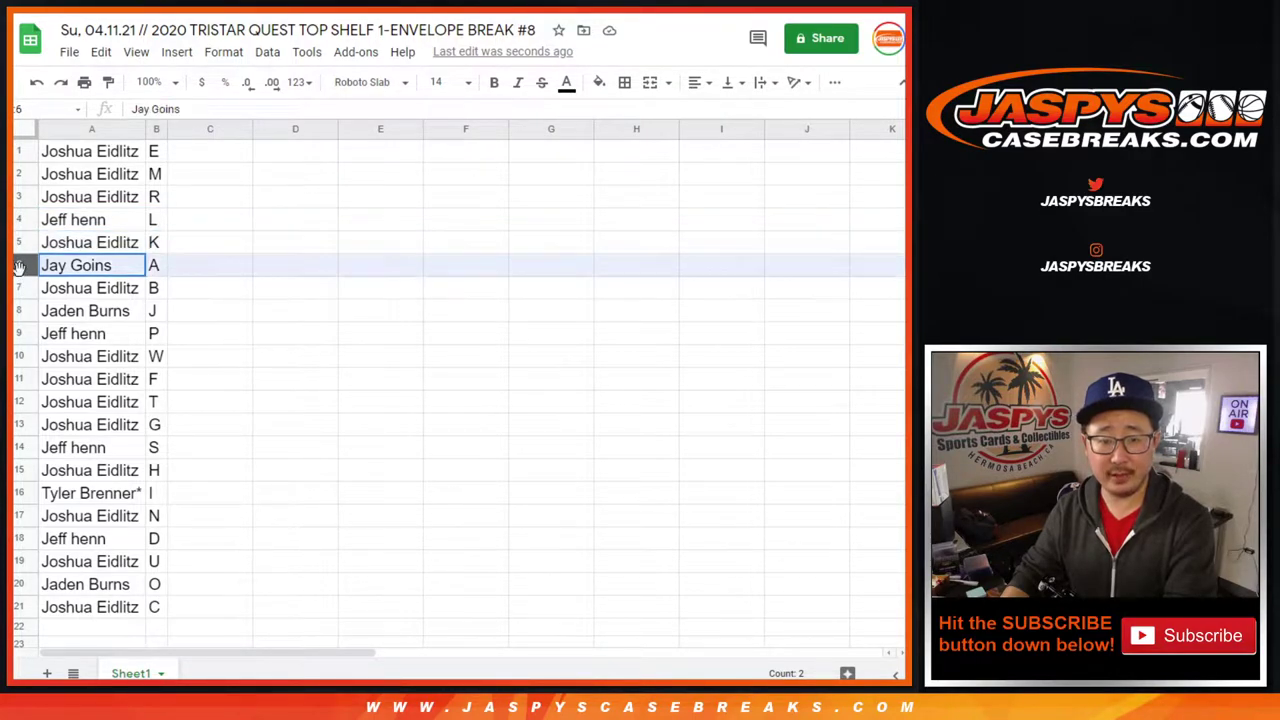
{"action": "left_click", "coordinate": [24, 290]}
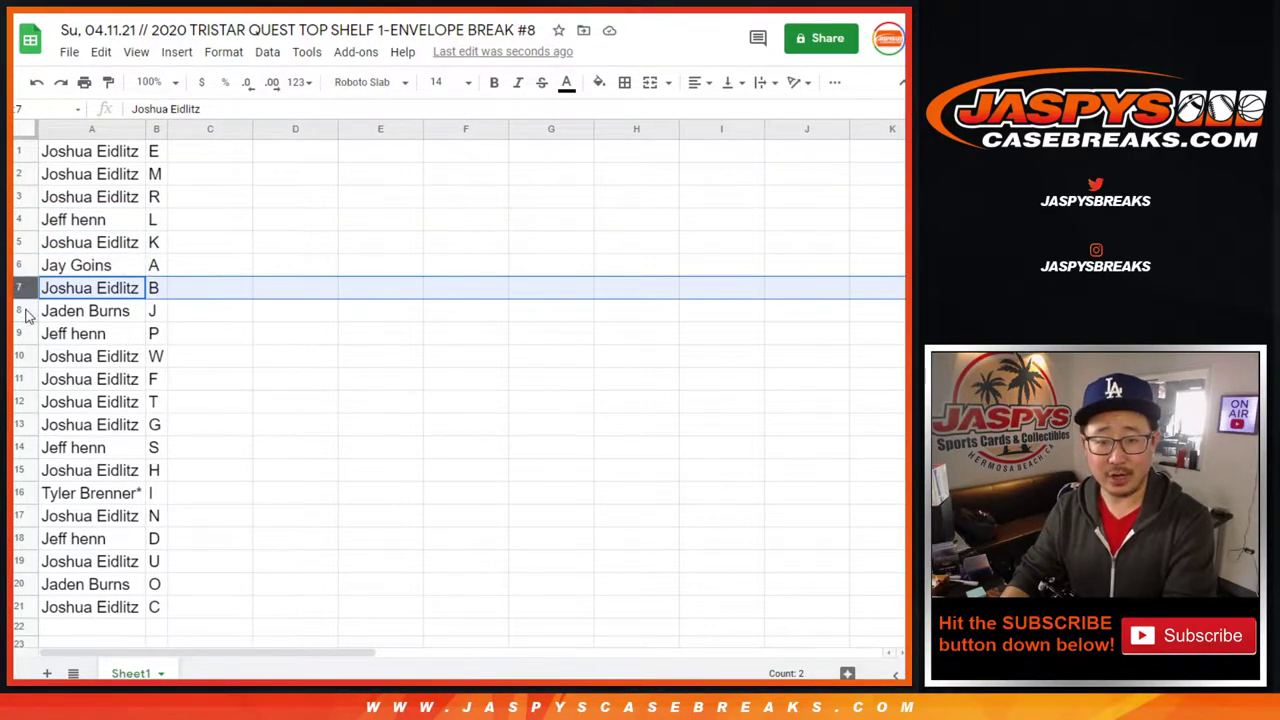
{"action": "left_click", "coordinate": [22, 311]}
{"action": "left_click", "coordinate": [21, 334]}
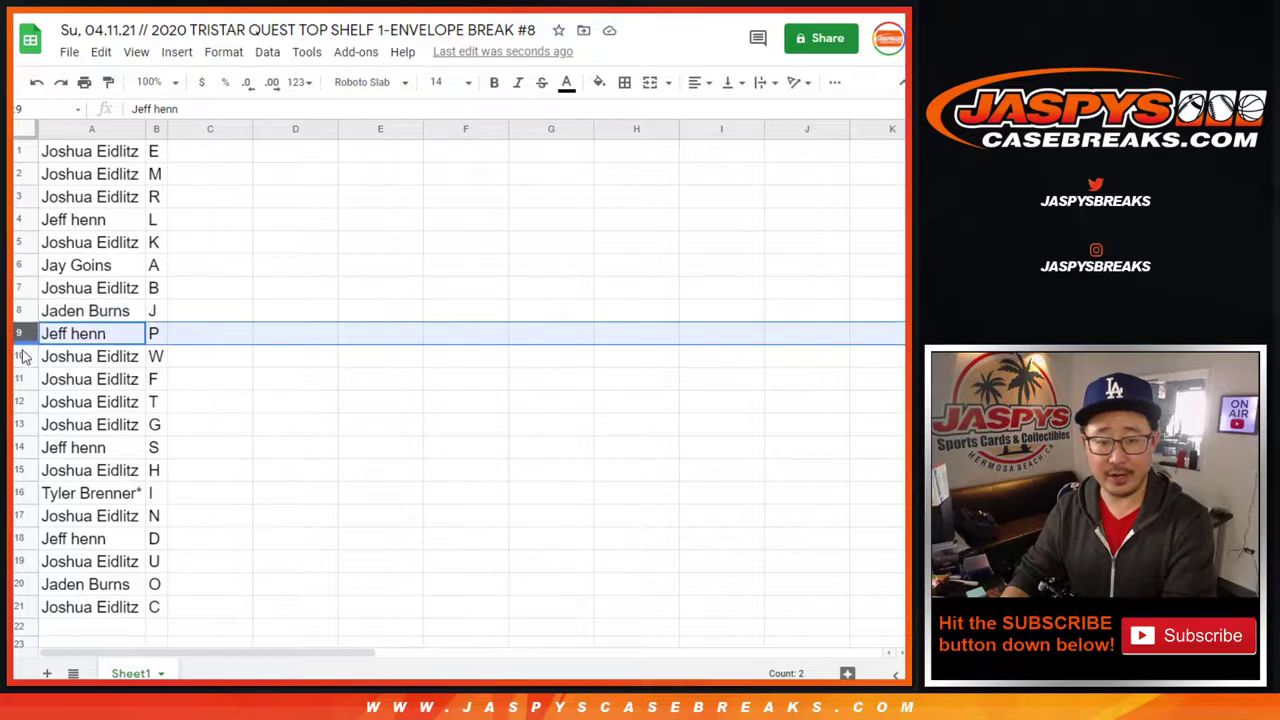
{"action": "left_click", "coordinate": [21, 356]}
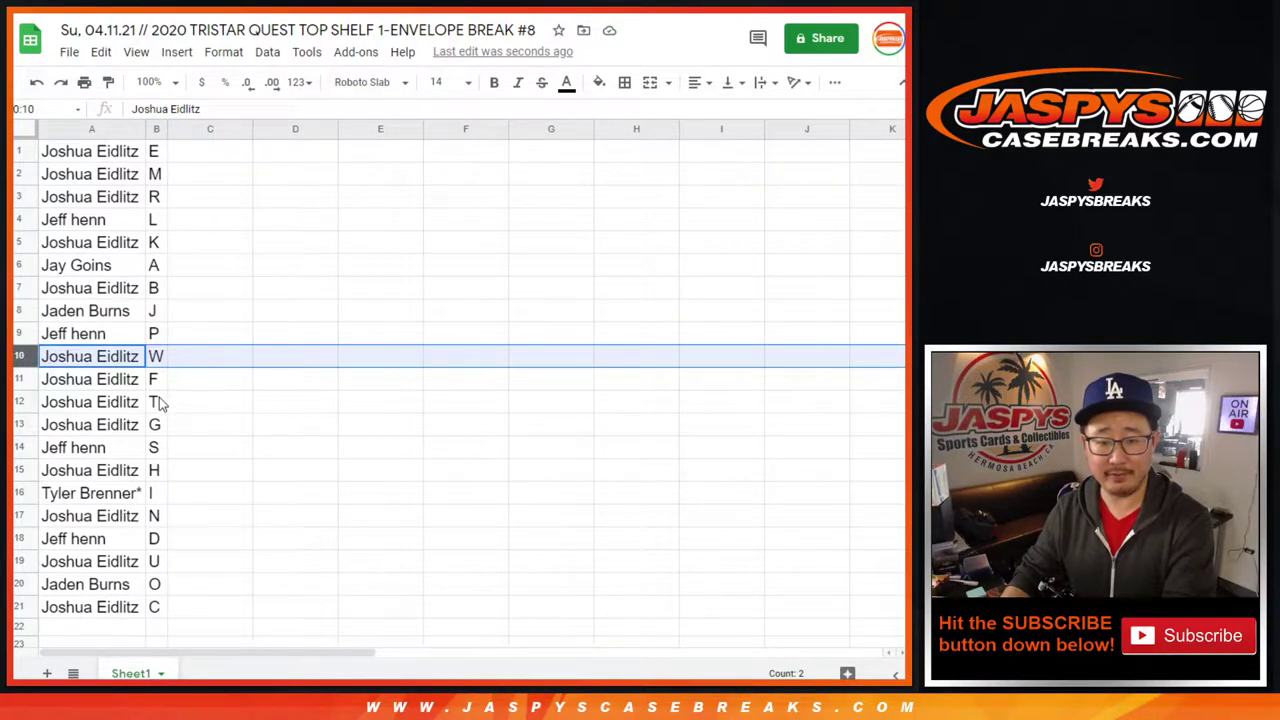
{"action": "left_click", "coordinate": [158, 428]}
{"action": "left_click", "coordinate": [20, 447]}
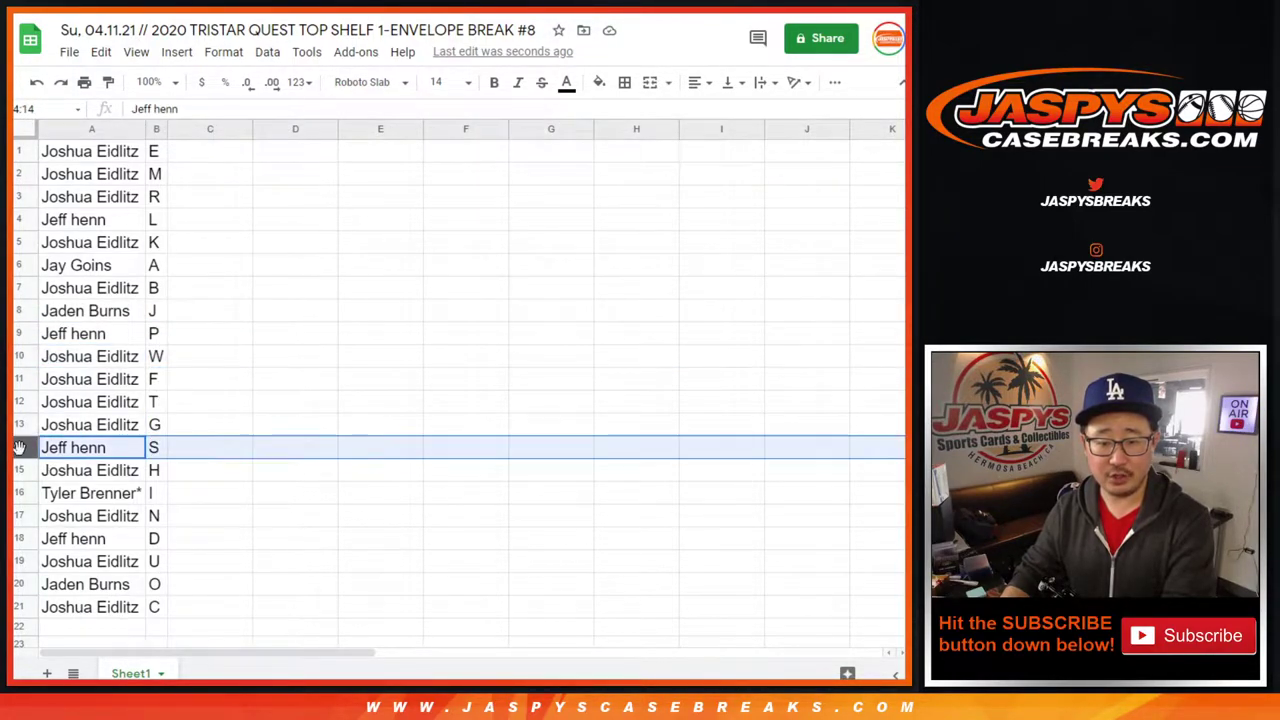
{"action": "left_click", "coordinate": [20, 470]}
{"action": "left_click", "coordinate": [20, 493]}
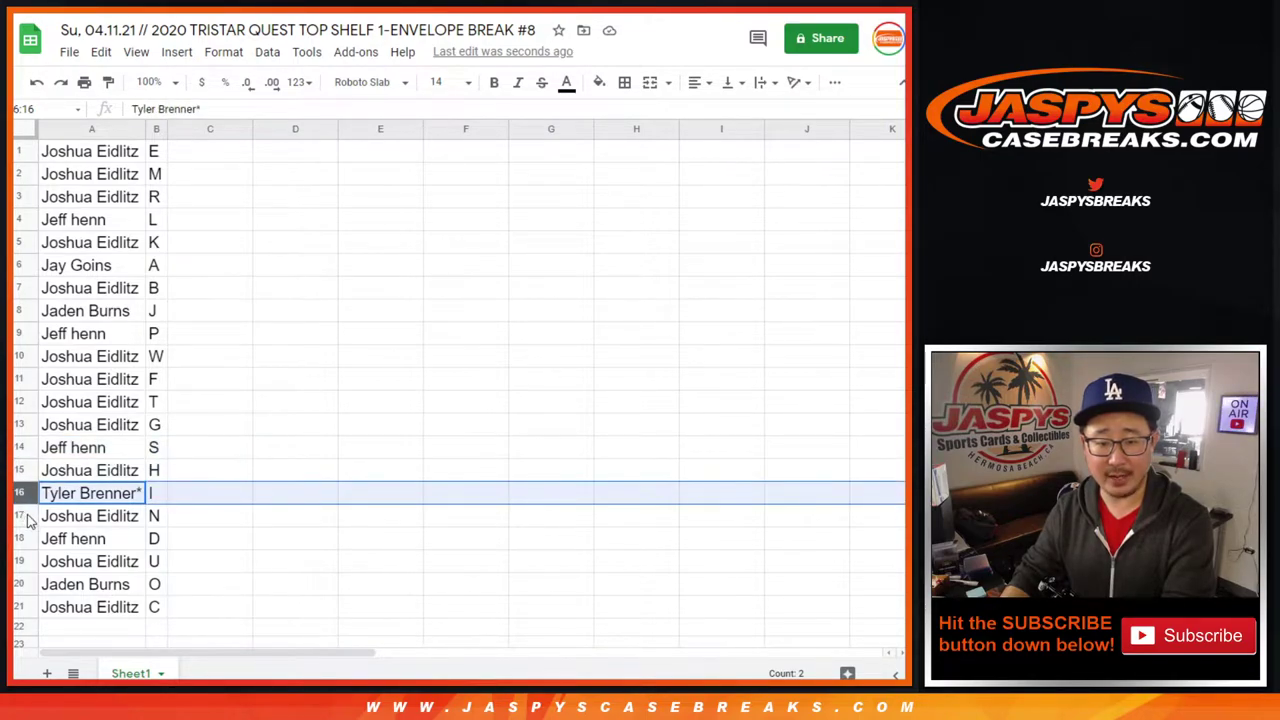
{"action": "left_click", "coordinate": [24, 516]}
{"action": "left_click", "coordinate": [22, 540]}
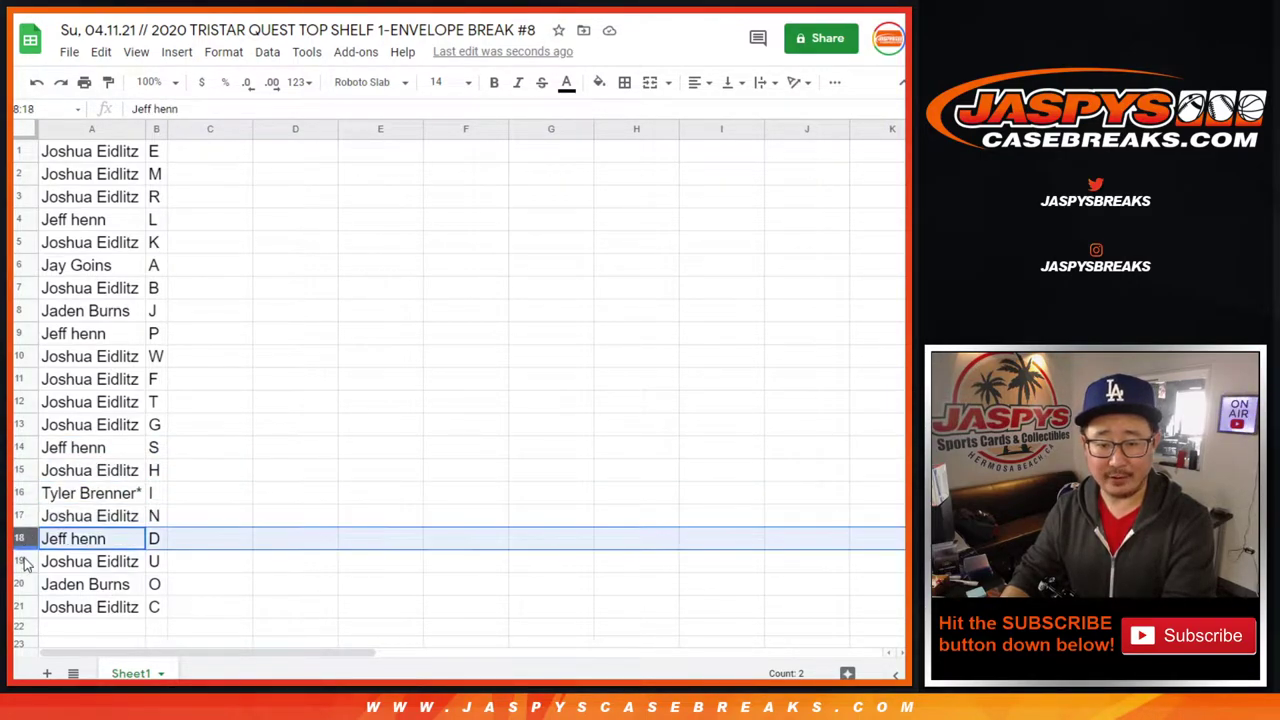
{"action": "left_click", "coordinate": [22, 562]}
{"action": "left_click", "coordinate": [22, 584]}
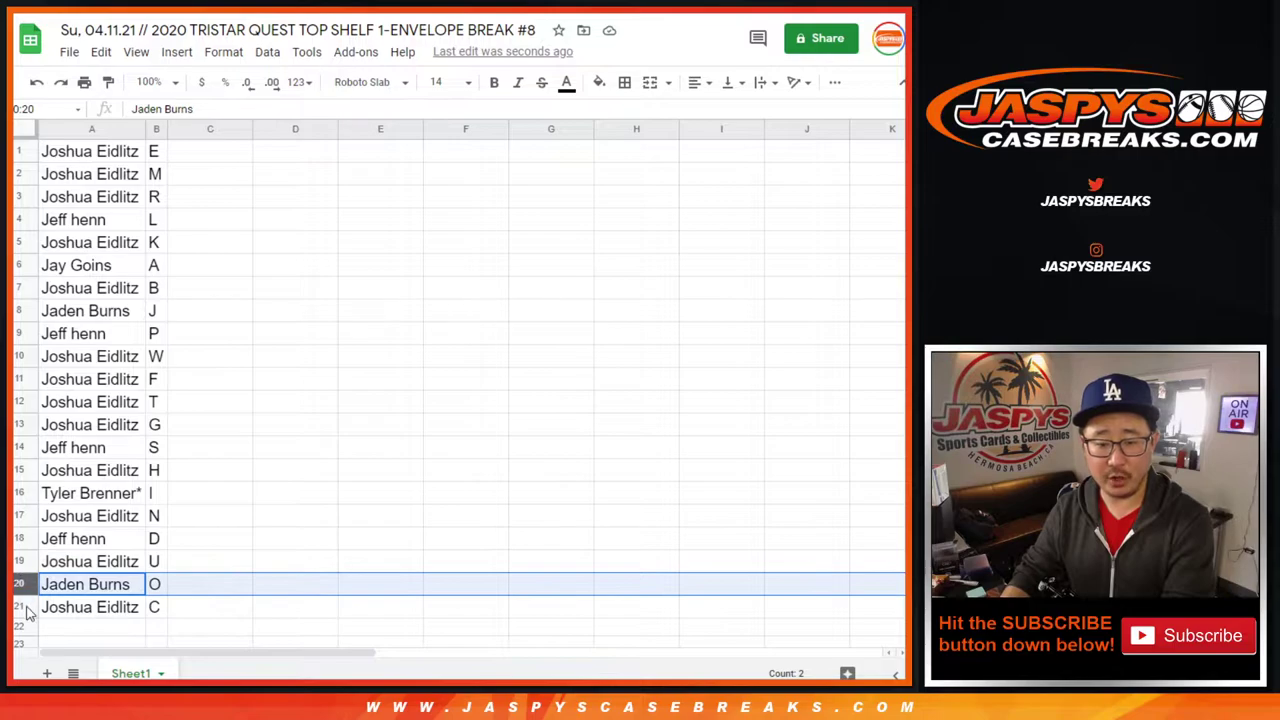
{"action": "left_click", "coordinate": [28, 608]}
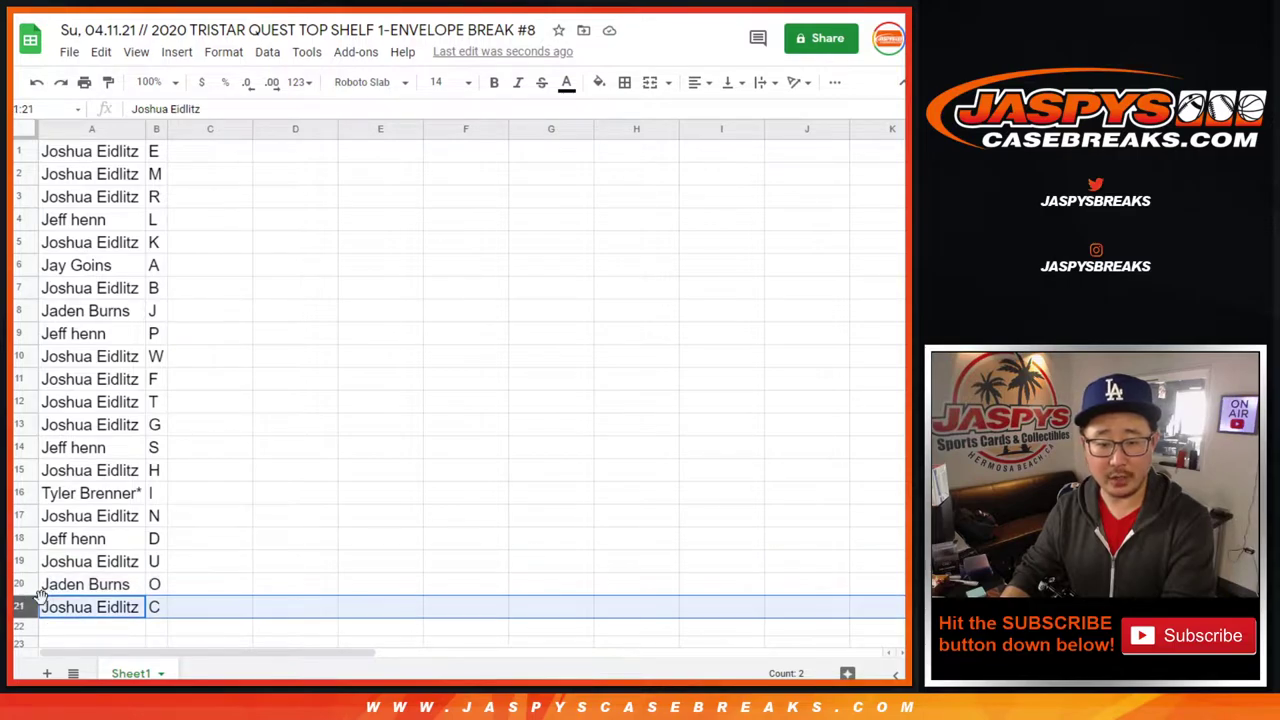
- Sort the sheet by column B, A to Z
{"action": "left_click", "coordinate": [155, 133]}
{"action": "left_click", "coordinate": [267, 51]}
{"action": "left_click", "coordinate": [258, 85]}
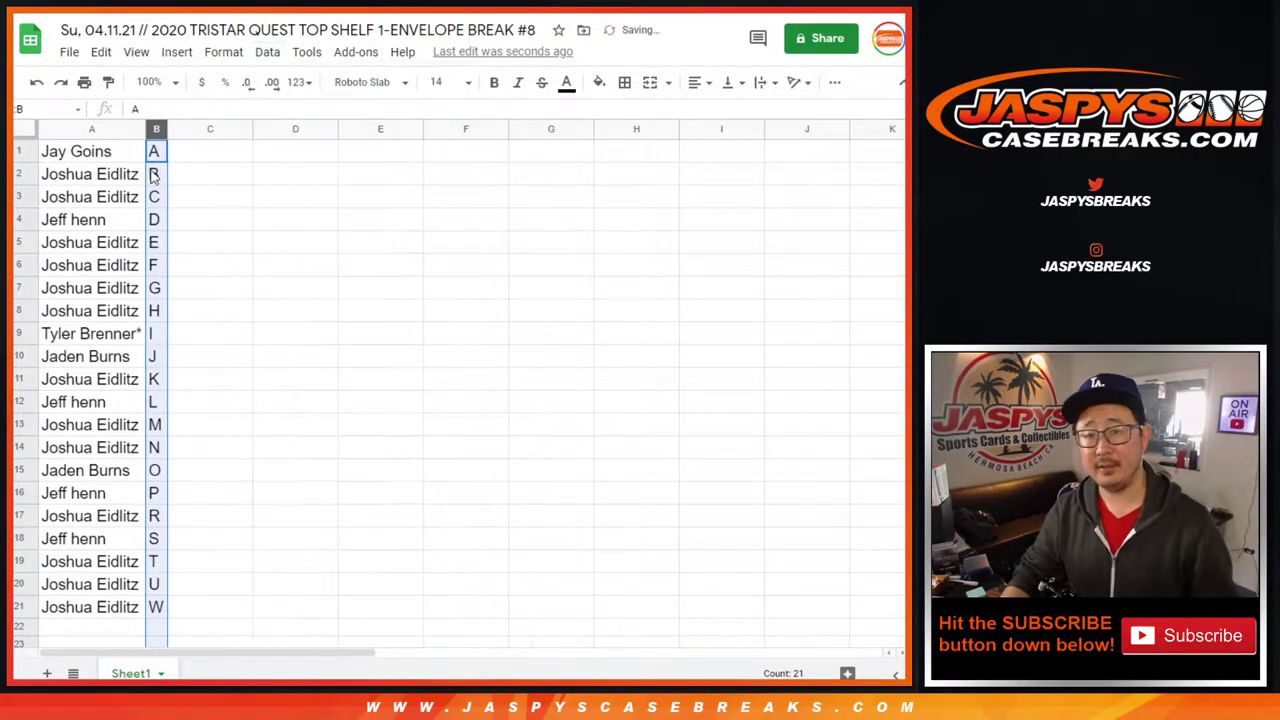
- Give table A1:B21 borders on every cell and center-align all text
{"action": "left_click", "coordinate": [130, 174]}
{"action": "key", "text": "ctrl+a"}
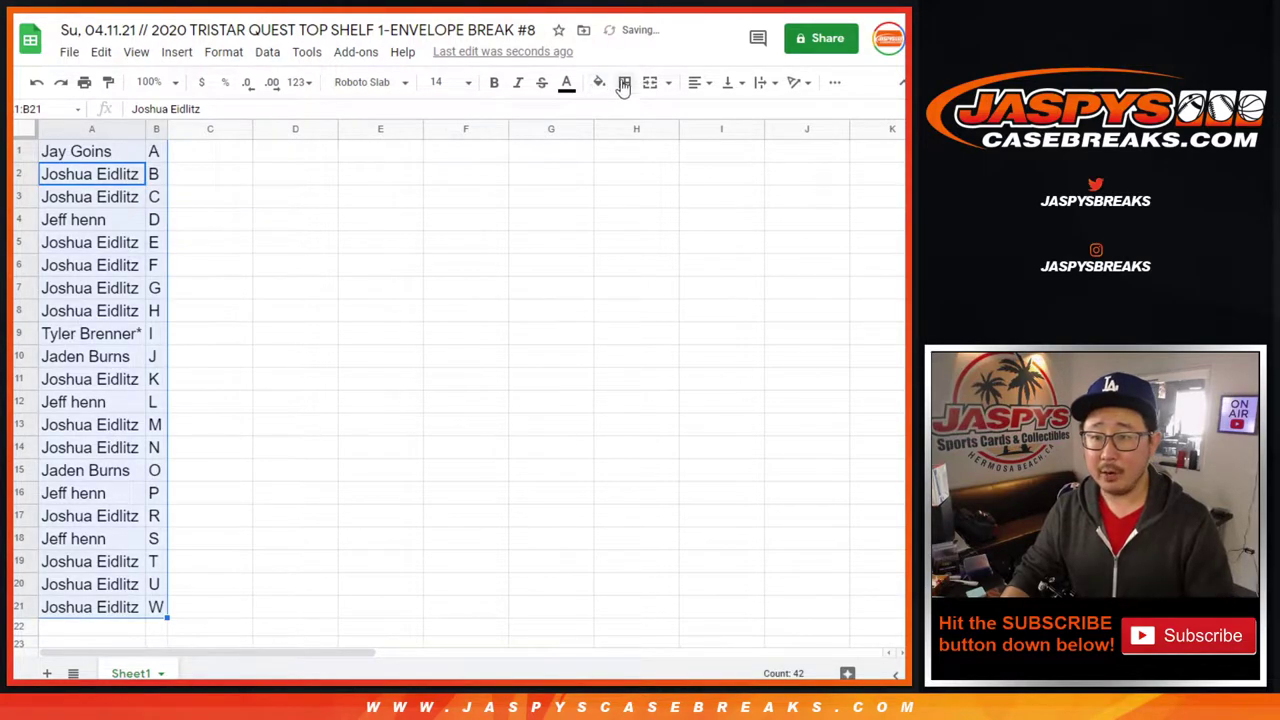
{"action": "left_click", "coordinate": [623, 84]}
{"action": "left_click", "coordinate": [627, 114]}
{"action": "left_click", "coordinate": [697, 82]}
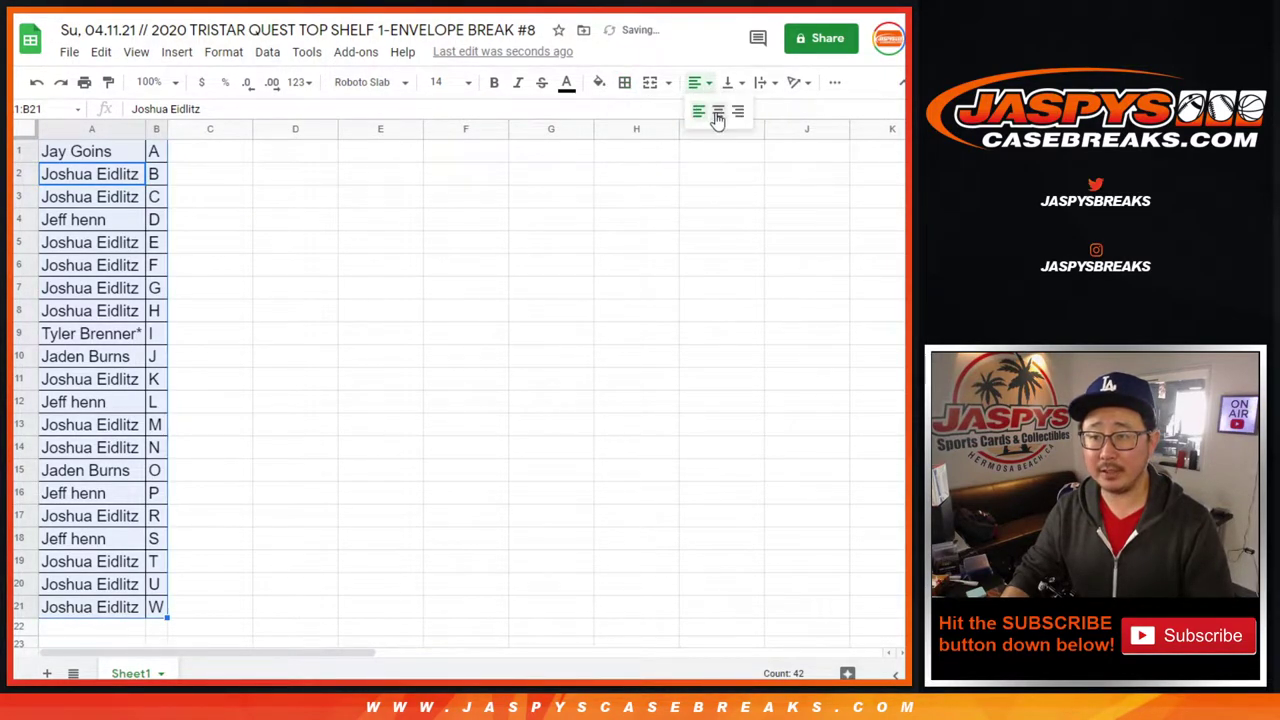
{"action": "left_click", "coordinate": [717, 113]}
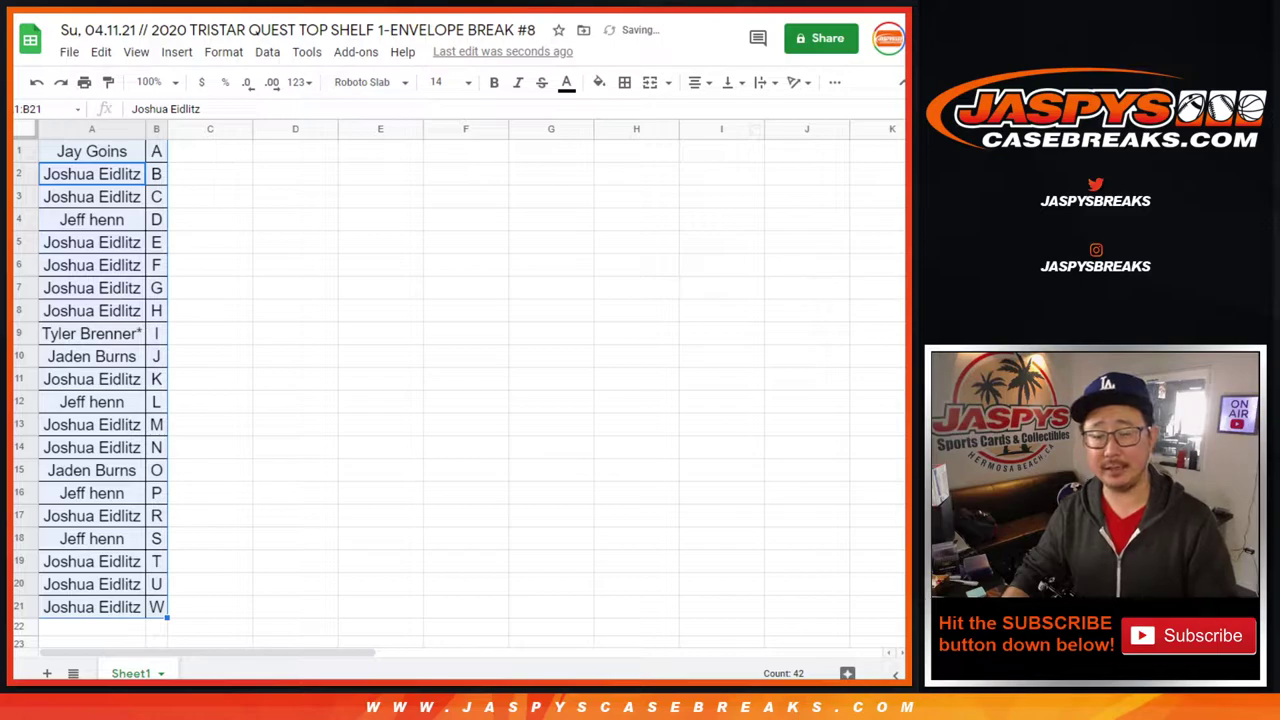